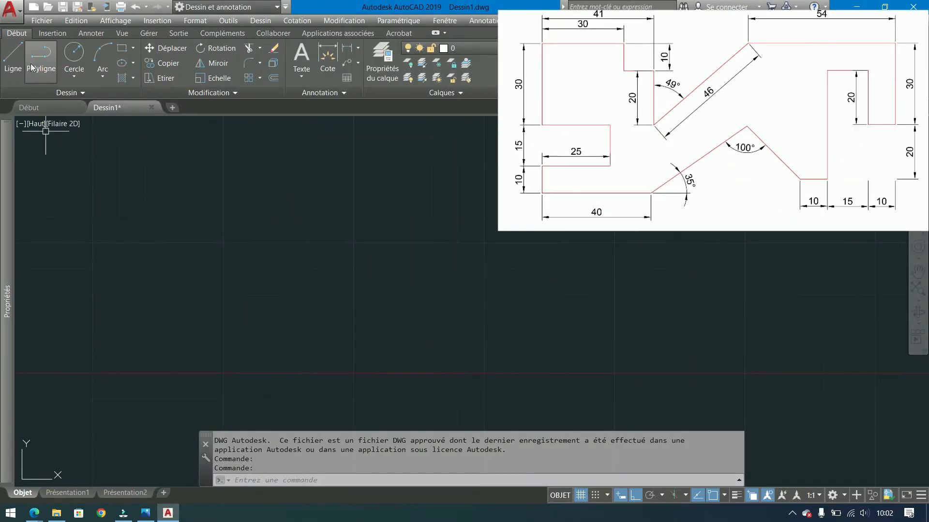
Step: Start the outline with connected lines from a free point: 40 units to the left, then 10 units up
{"action": "left_click", "coordinate": [8, 69]}
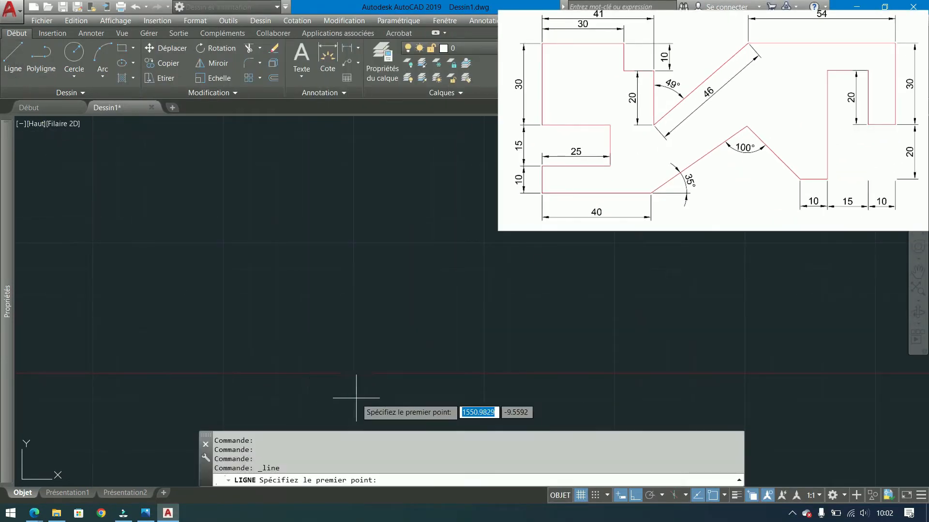
{"action": "left_click", "coordinate": [356, 393]}
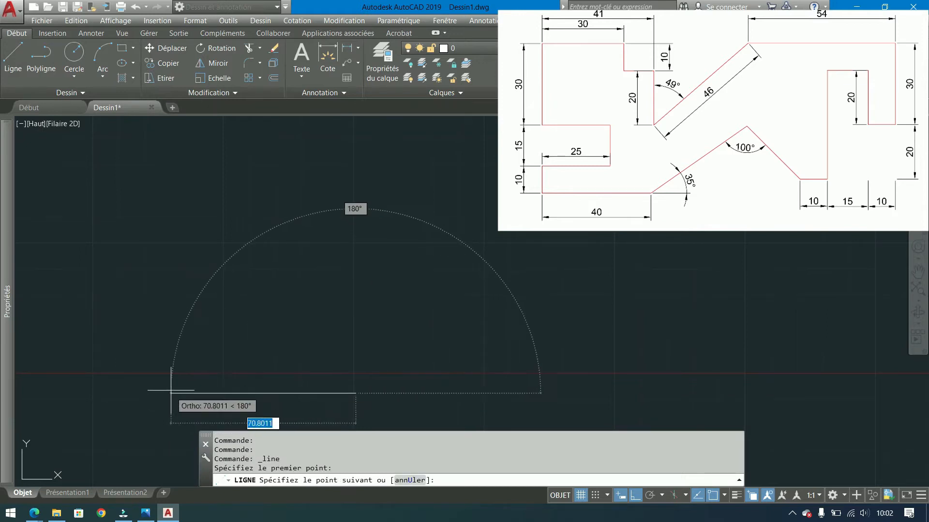
{"action": "type", "text": "40"}
{"action": "key", "text": "Return"}
{"action": "middle_click_drag", "start_coordinate": [197, 369], "coordinate": [103, 378]}
{"action": "type", "text": "10"}
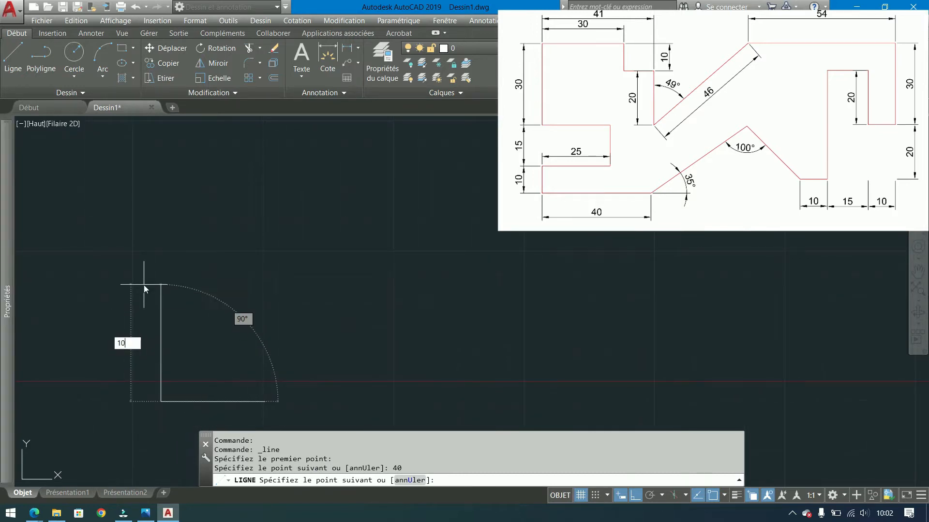
{"action": "key", "text": "Return"}
Step: Continue the outline with a 25-unit segment to the right and a 15-unit segment upward
{"action": "type", "text": "25"}
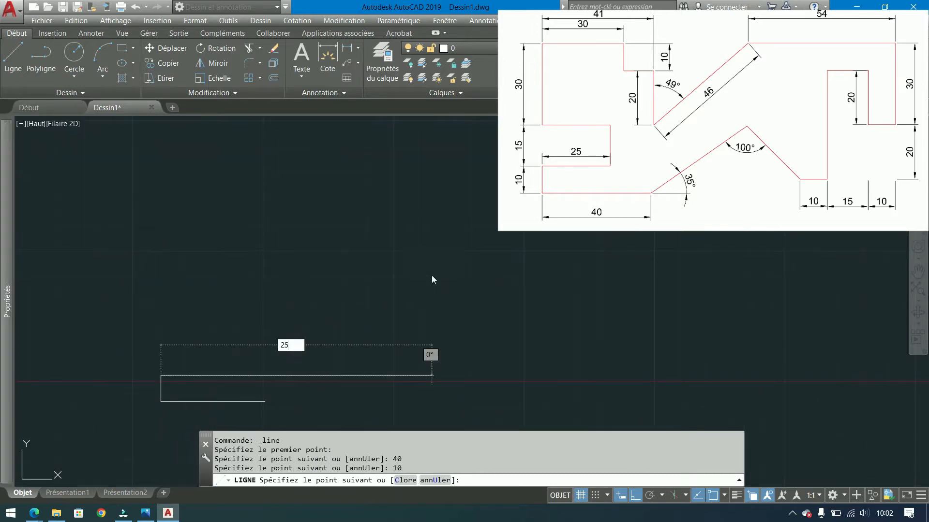
{"action": "key", "text": "Return"}
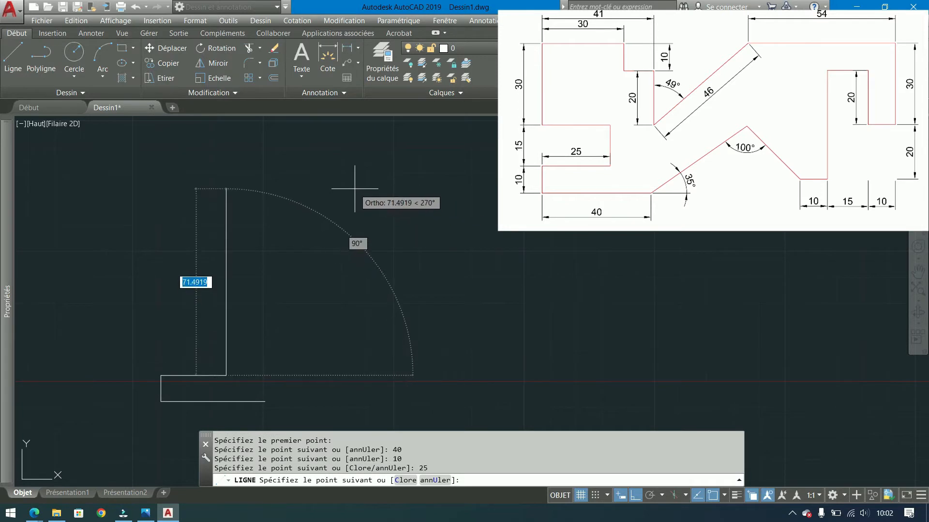
{"action": "type", "text": "15"}
{"action": "key", "text": "Return"}
{"action": "type", "text": "25"}
{"action": "key", "text": "Return"}
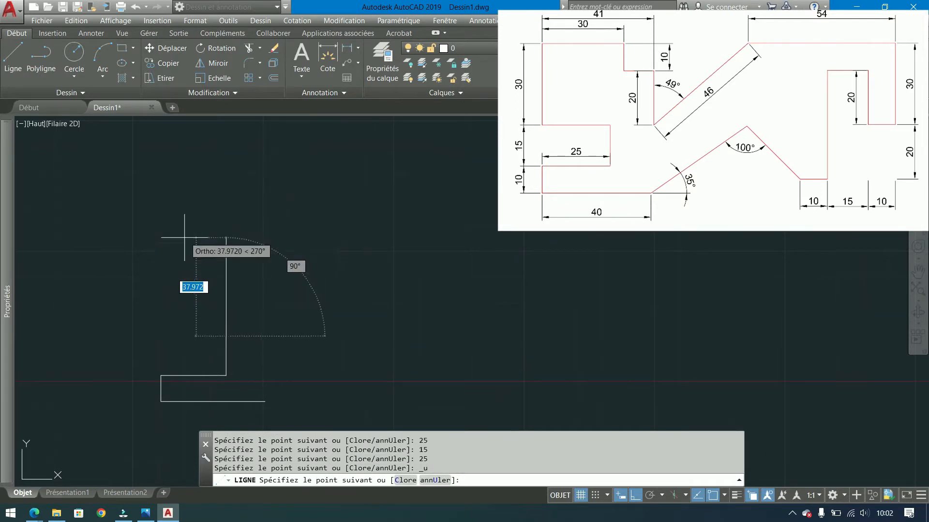
{"action": "key", "text": "ctrl+z"}
Step: Continue the outline with segments 25 units left, 30 units up and 30 units right
{"action": "type", "text": "25"}
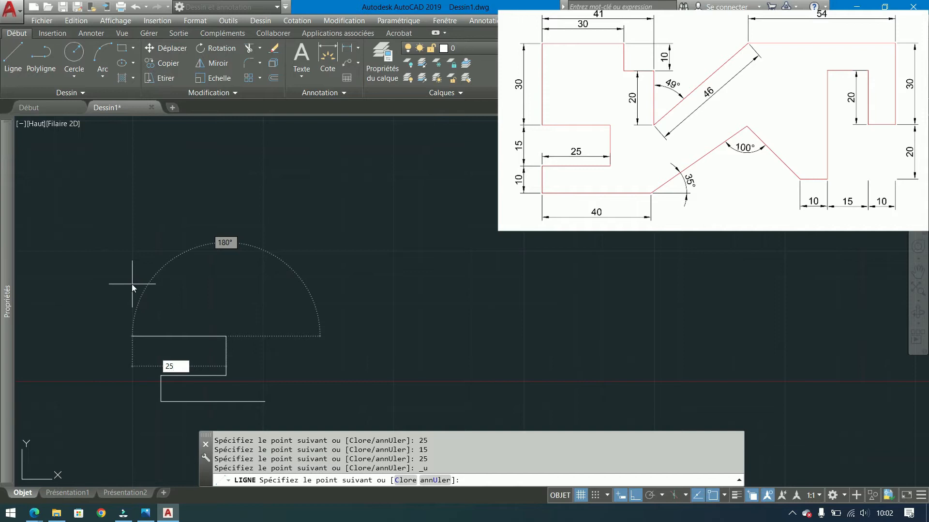
{"action": "key", "text": "Return"}
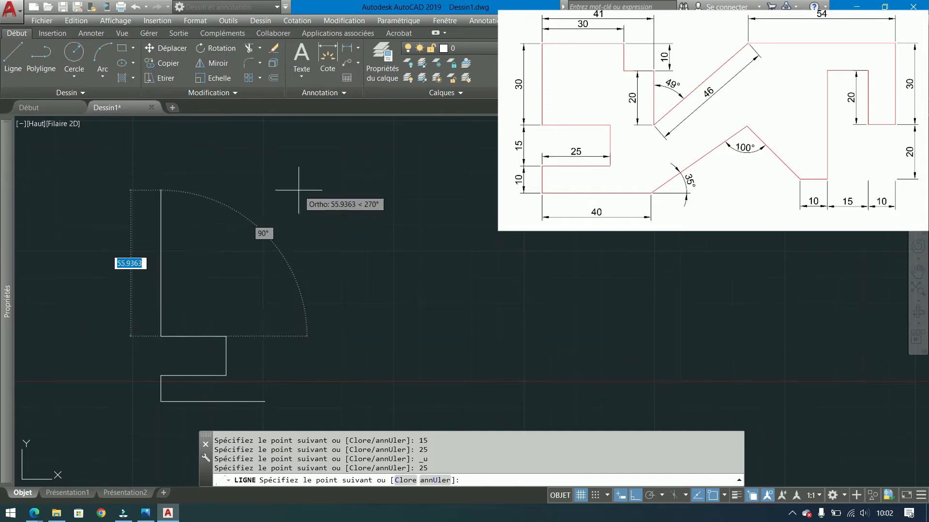
{"action": "type", "text": "30"}
{"action": "key", "text": "Return"}
{"action": "type", "text": "30"}
{"action": "key", "text": "Return"}
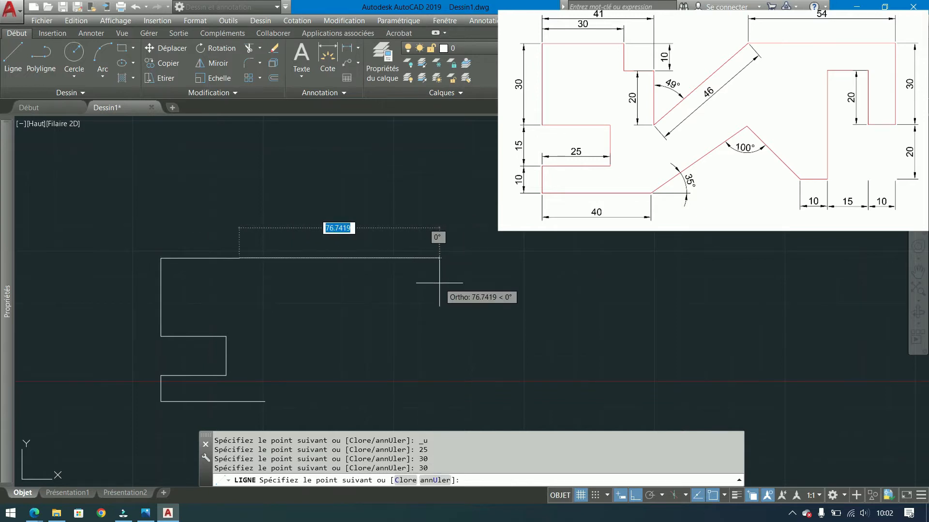
Step: Add the stepped notch to the outline with segments 10 units down, 11 units right and 20 units down
{"action": "type", "text": "10"}
{"action": "key", "text": "Return"}
{"action": "type", "text": "11"}
{"action": "key", "text": "Return"}
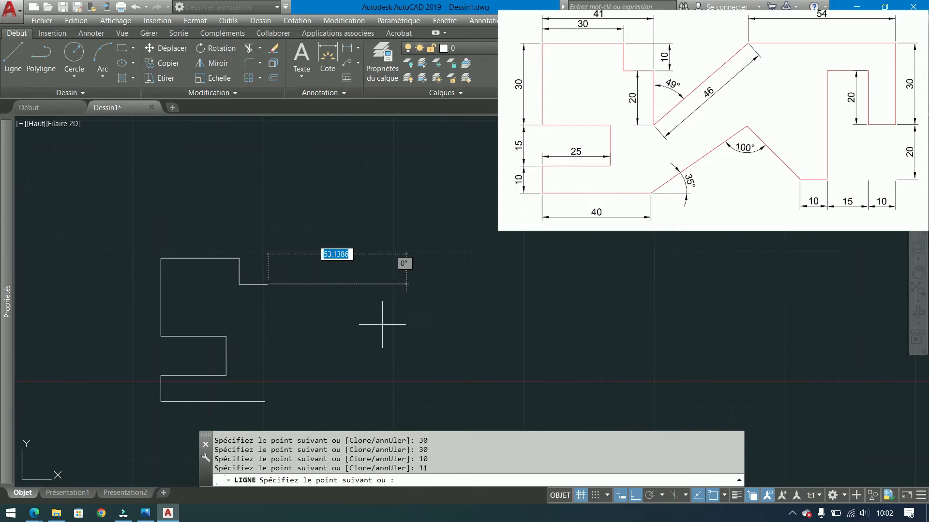
{"action": "type", "text": "20"}
{"action": "key", "text": "Return"}
Step: Disable ortho mode and draw the diagonal segment up to the right, 46 units long at 41° from horizontal
{"action": "key", "text": "F8"}
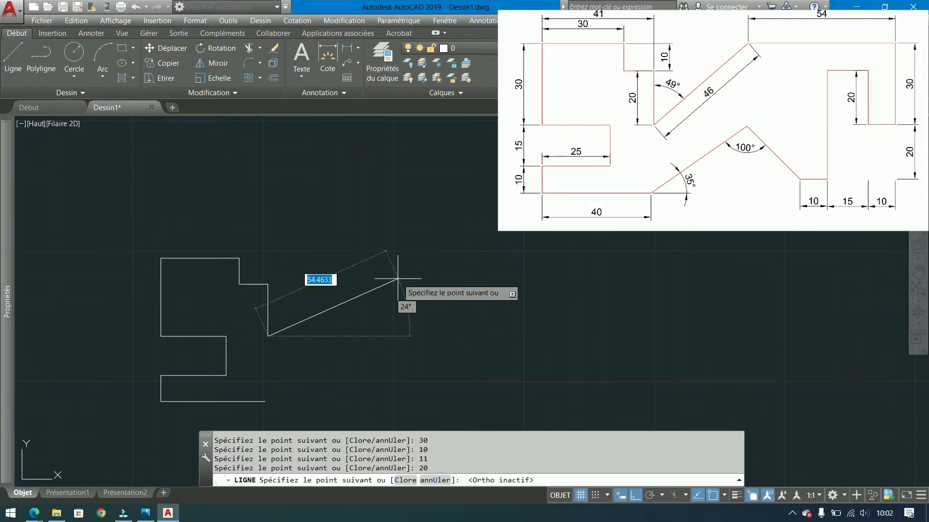
{"action": "mouse_move", "coordinate": [297, 267]}
{"action": "middle_mouse_down"}
{"action": "mouse_move", "coordinate": [271, 245]}
{"action": "mouse_move", "coordinate": [270, 207]}
{"action": "mouse_move", "coordinate": [211, 216]}
{"action": "mouse_move", "coordinate": [259, 218]}
{"action": "middle_mouse_up"}
{"action": "scroll", "coordinate": [271, 245], "scroll_direction": "up", "scroll_amount": 2}
{"action": "scroll", "coordinate": [272, 246], "scroll_direction": "down", "scroll_amount": 2}
{"action": "scroll", "coordinate": [210, 215], "scroll_direction": "up", "scroll_amount": 2}
{"action": "scroll", "coordinate": [248, 207], "scroll_direction": "down", "scroll_amount": 2}
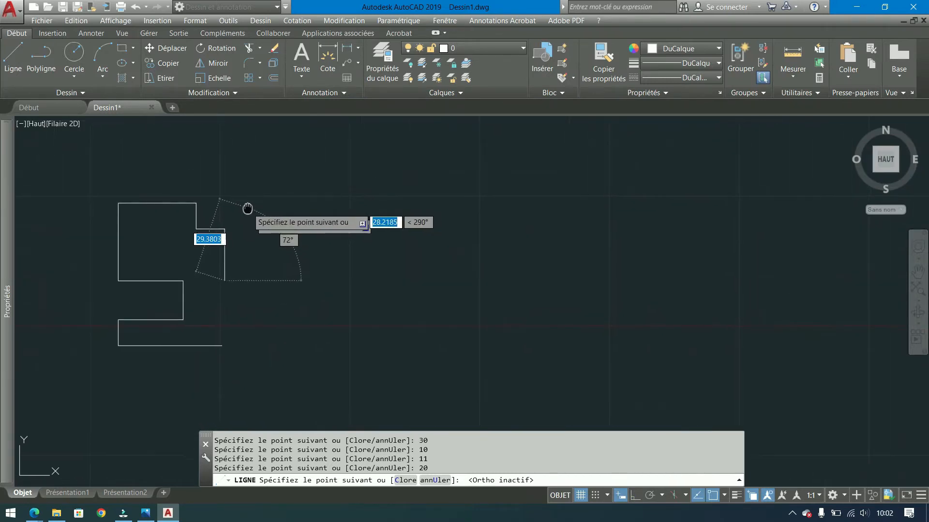
{"action": "scroll", "coordinate": [279, 191], "scroll_direction": "up", "scroll_amount": 2}
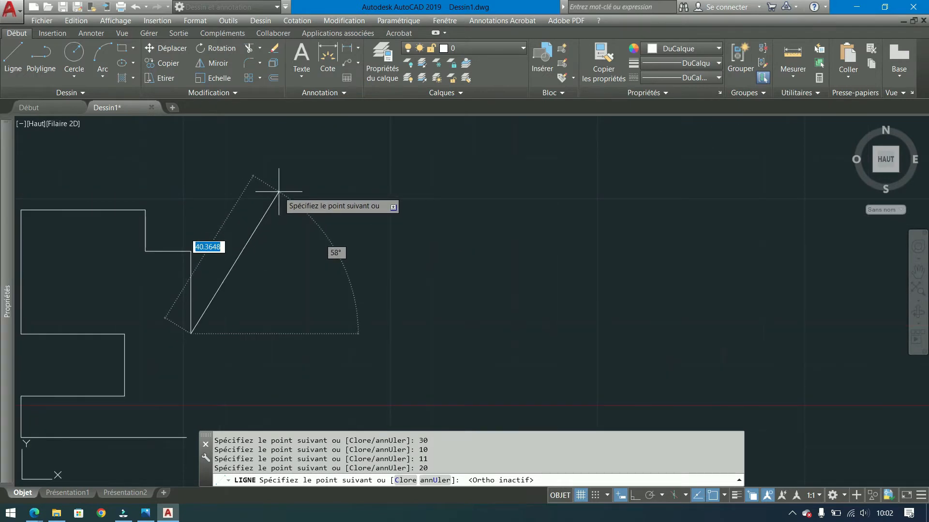
{"action": "type", "text": "46"}
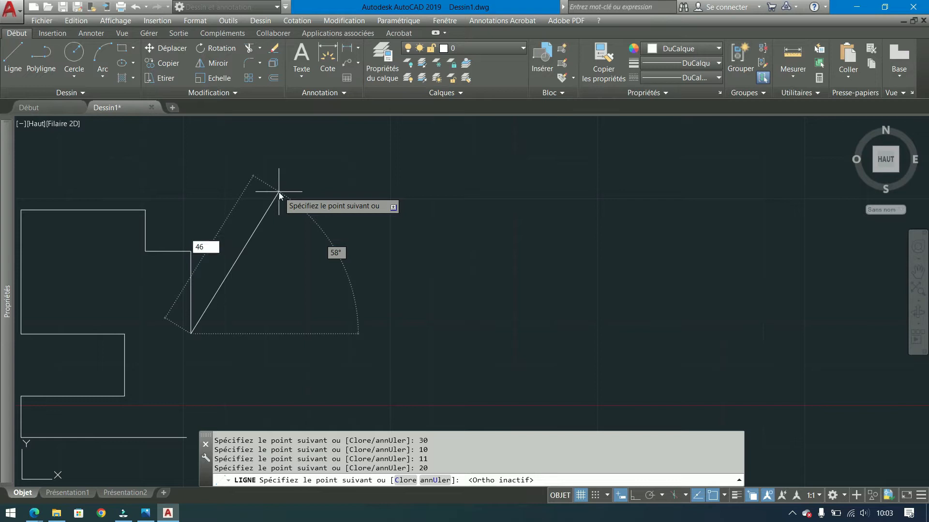
{"action": "key", "text": "Tab"}
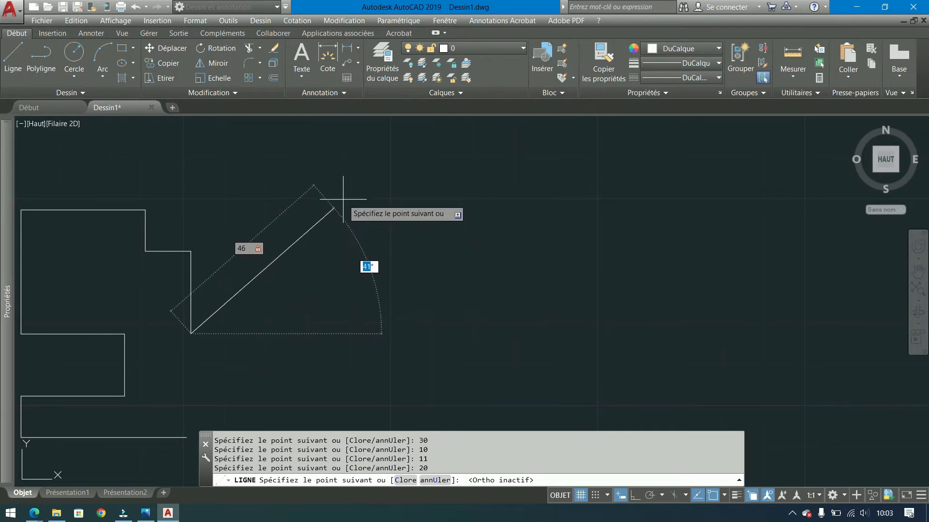
{"action": "type", "text": "41"}
{"action": "key", "text": "Return"}
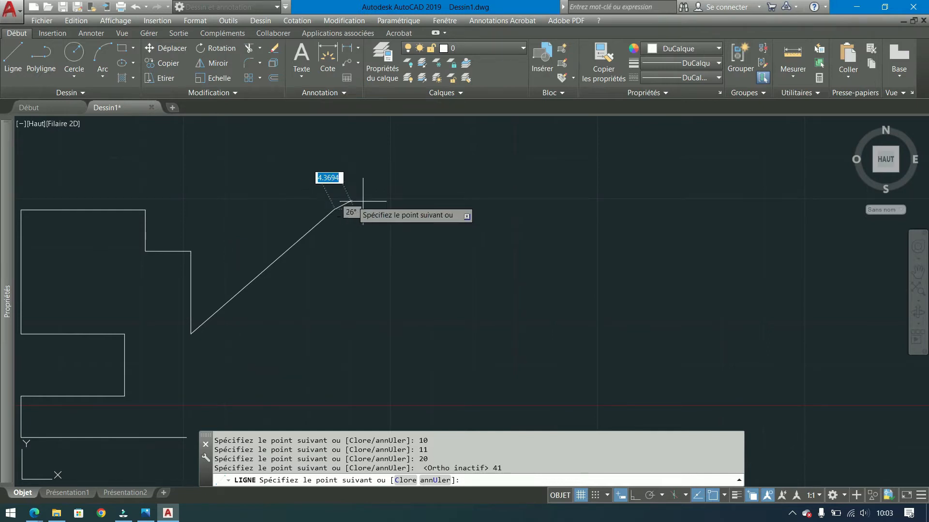
Step: Re-enable ortho mode and continue from the diagonal with segments 54 units right and 30 units down
{"action": "key", "text": "F8"}
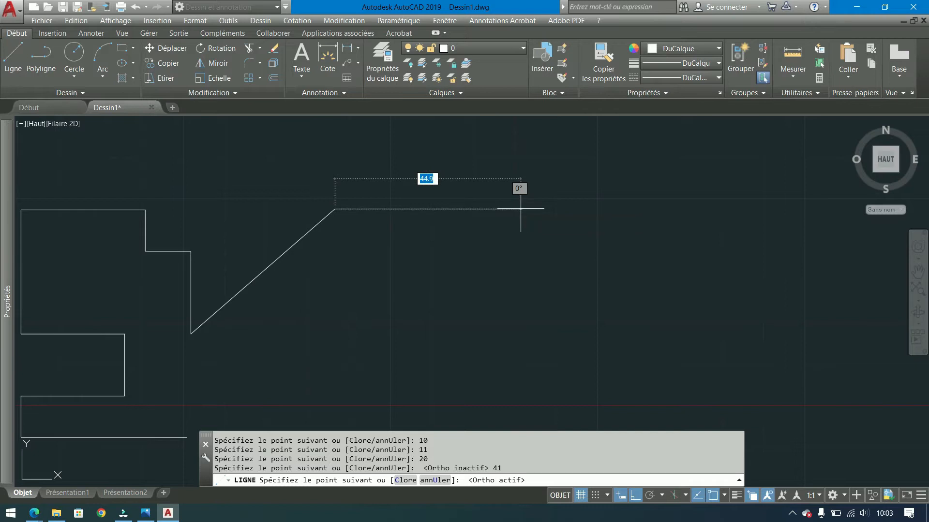
{"action": "type", "text": "54"}
{"action": "key", "text": "Return"}
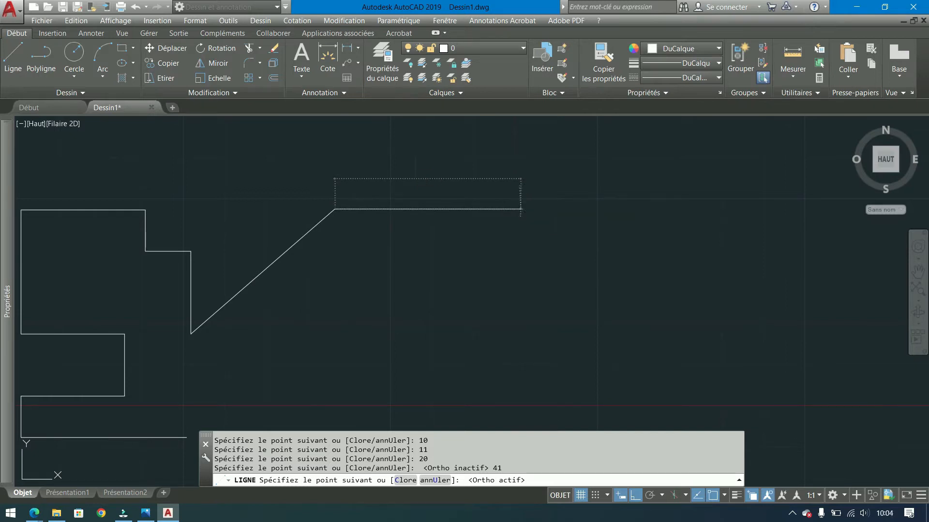
{"action": "type", "text": "30"}
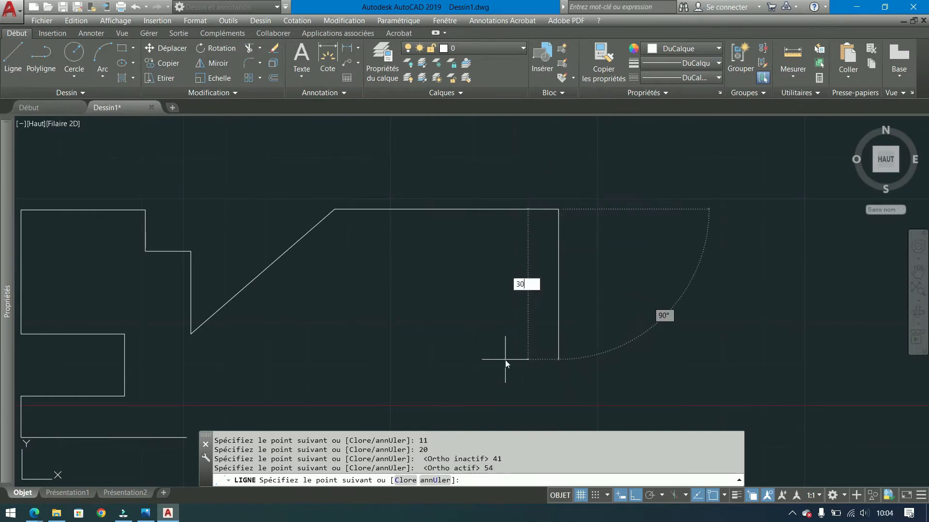
{"action": "key", "text": "Return"}
Step: Continue the outline with segments 10 units left, 20 units up and 15 units left
{"action": "type", "text": "10"}
{"action": "key", "text": "Return"}
{"action": "type", "text": "20"}
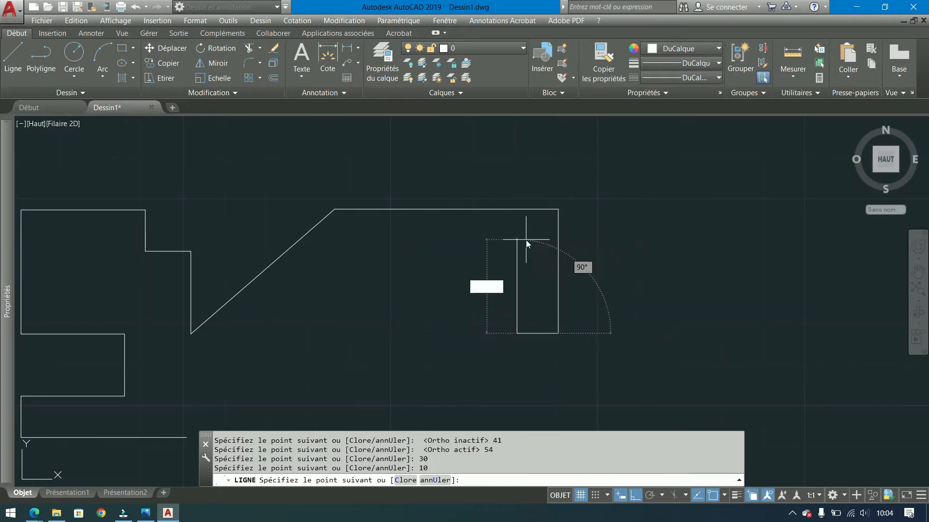
{"action": "key", "text": "Return"}
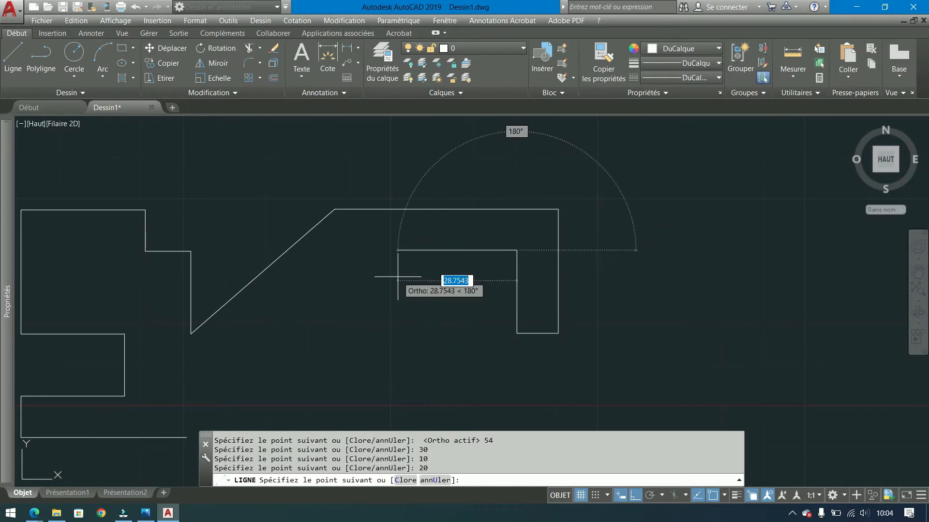
{"action": "type", "text": "15"}
{"action": "key", "text": "Return"}
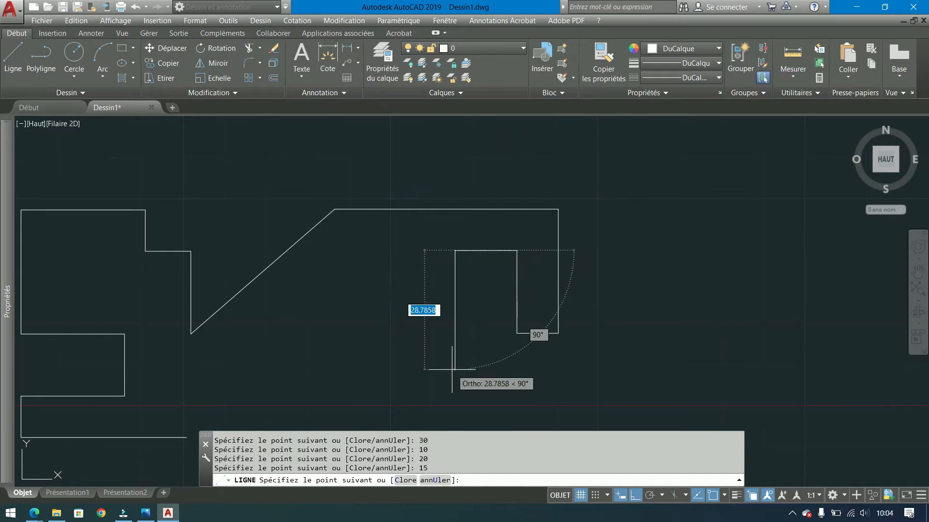
Step: Draw segments 40 units down and 10 units left, and end the line command with the outline still open
{"action": "mouse_move", "coordinate": [451, 369]}
{"action": "middle_mouse_down"}
{"action": "mouse_move", "coordinate": [404, 329]}
{"action": "mouse_move", "coordinate": [372, 323]}
{"action": "middle_mouse_up"}
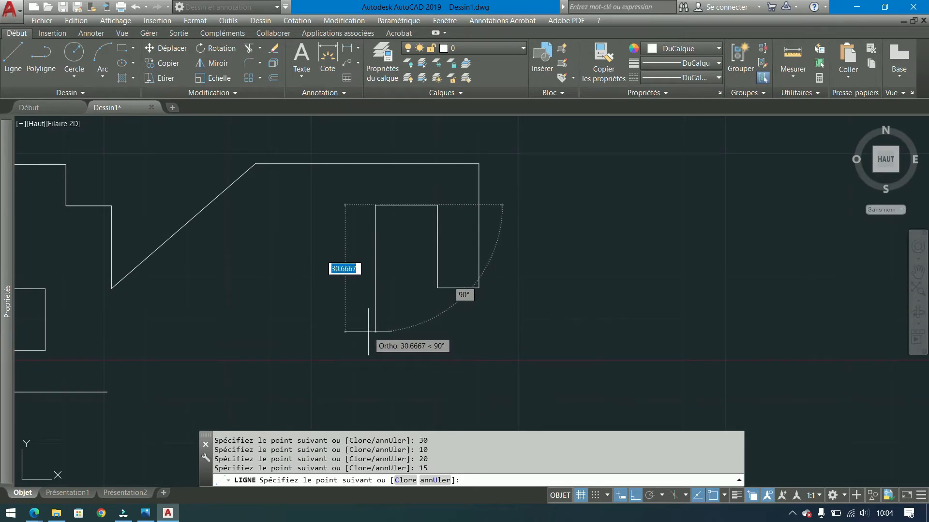
{"action": "type", "text": "40"}
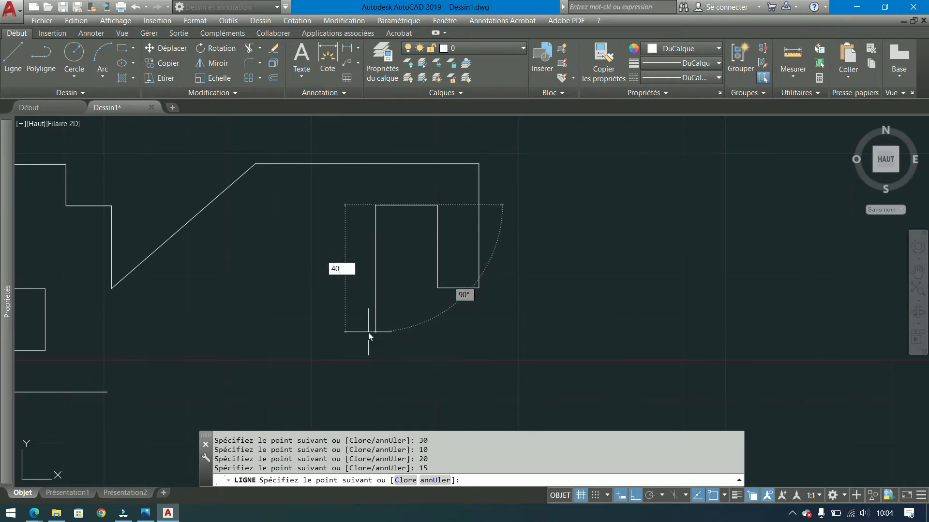
{"action": "key", "text": "Return"}
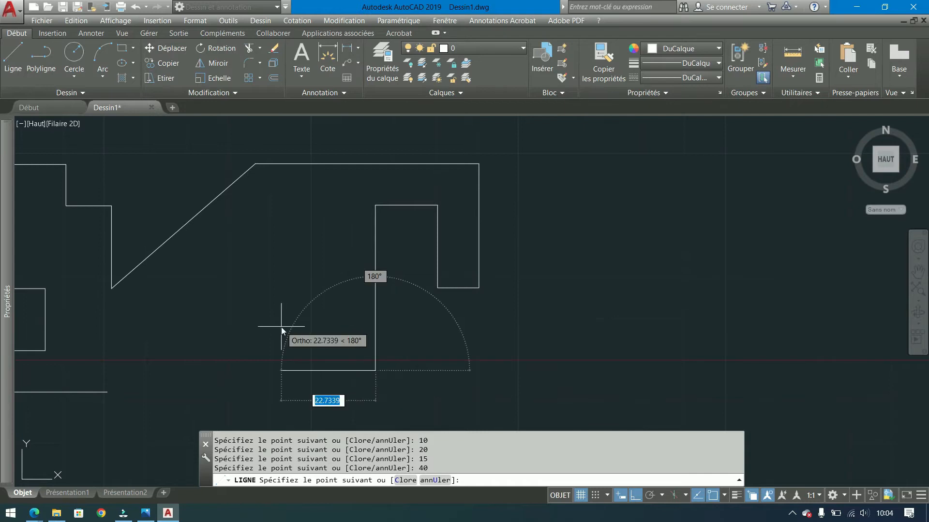
{"action": "type", "text": "10"}
{"action": "key", "text": "Return"}
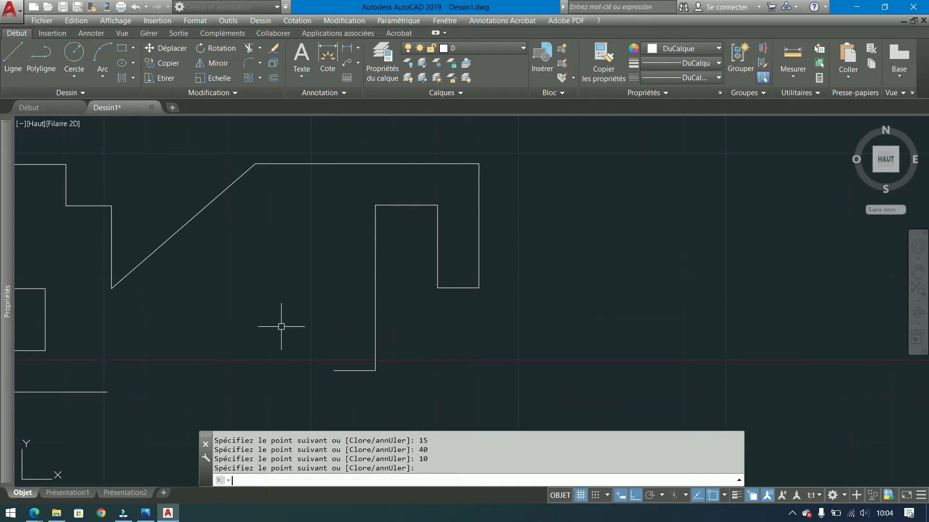
{"action": "key", "text": "Return"}
Step: Select all outline segments, exclude the diagonal from the selection, and clear the selection
{"action": "scroll", "coordinate": [283, 325], "scroll_direction": "down", "scroll_amount": 2}
{"action": "middle_click_drag", "start_coordinate": [281, 333], "coordinate": [280, 353]}
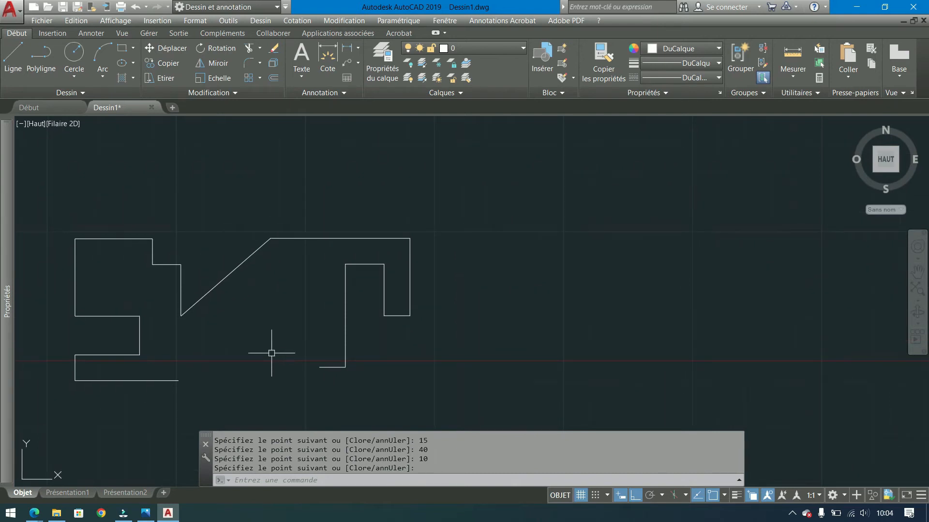
{"action": "left_click", "coordinate": [456, 213]}
{"action": "left_click", "coordinate": [288, 380]}
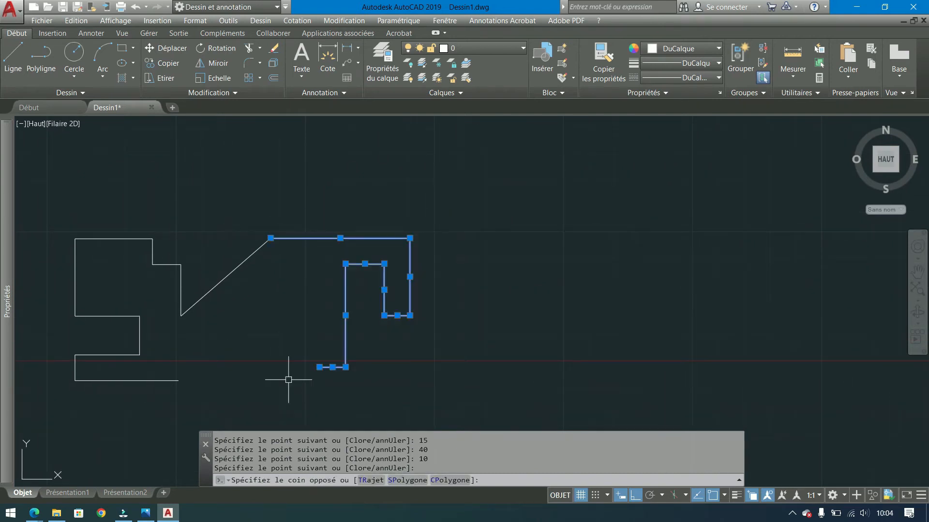
{"action": "left_click", "coordinate": [183, 223]}
{"action": "left_click", "coordinate": [29, 403]}
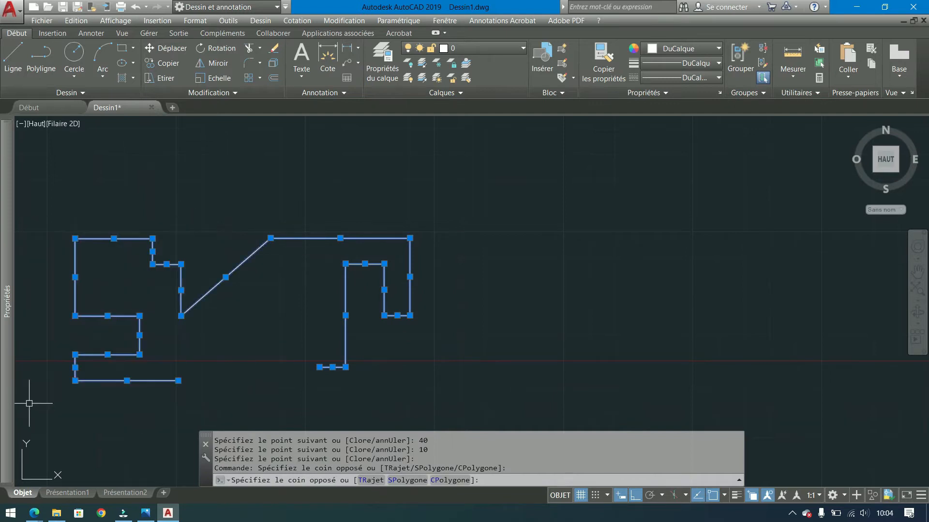
{"action": "left_click", "coordinate": [245, 237], "text": "shift"}
{"action": "left_click", "coordinate": [193, 307], "text": "shift"}
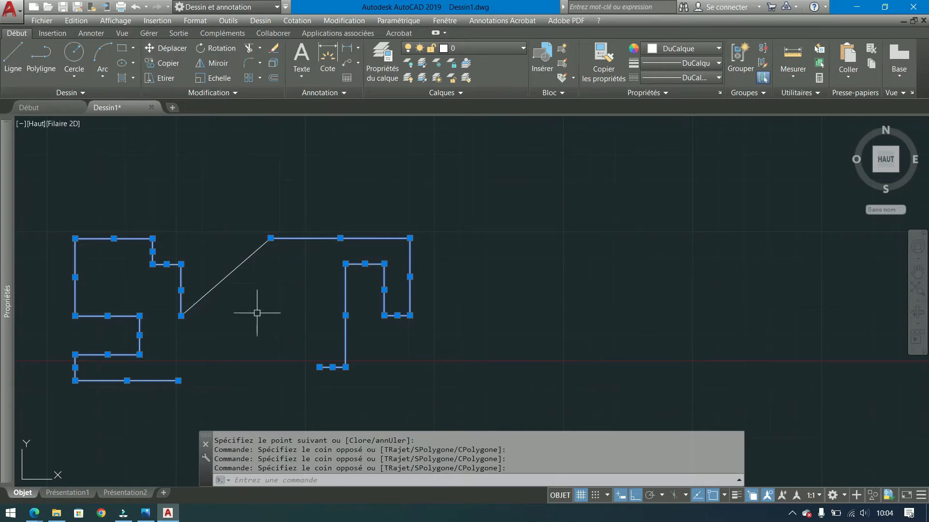
{"action": "middle_click_drag", "start_coordinate": [256, 315], "coordinate": [282, 316]}
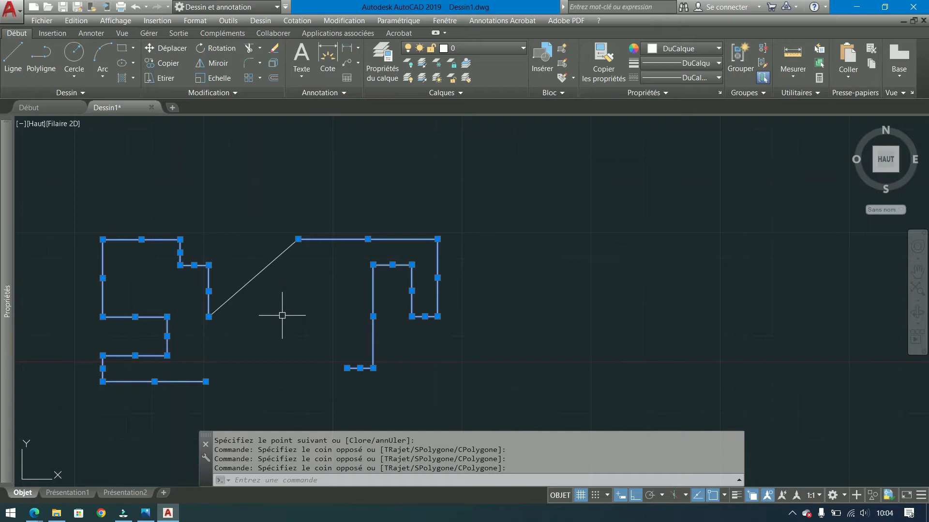
{"action": "key", "text": "Escape"}
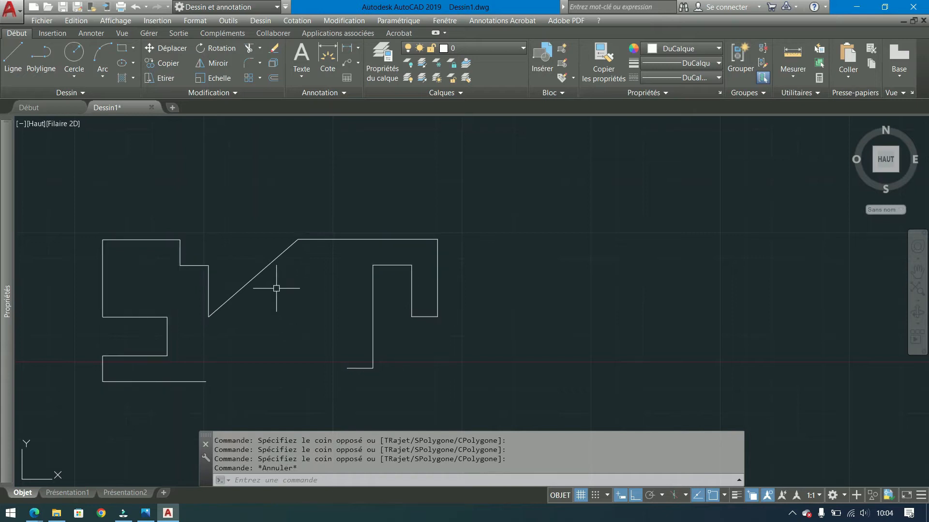
Step: Move the diagonal segment horizontally by its midpoint into the empty area right of the outline, and select it there
{"action": "left_click", "coordinate": [268, 269]}
{"action": "left_click", "coordinate": [253, 283]}
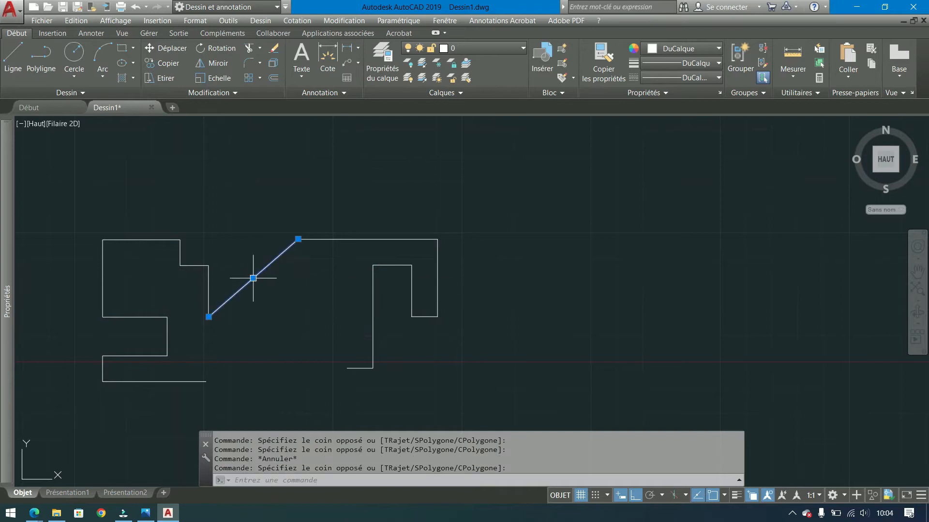
{"action": "left_click", "coordinate": [170, 52]}
{"action": "left_click", "coordinate": [253, 279]}
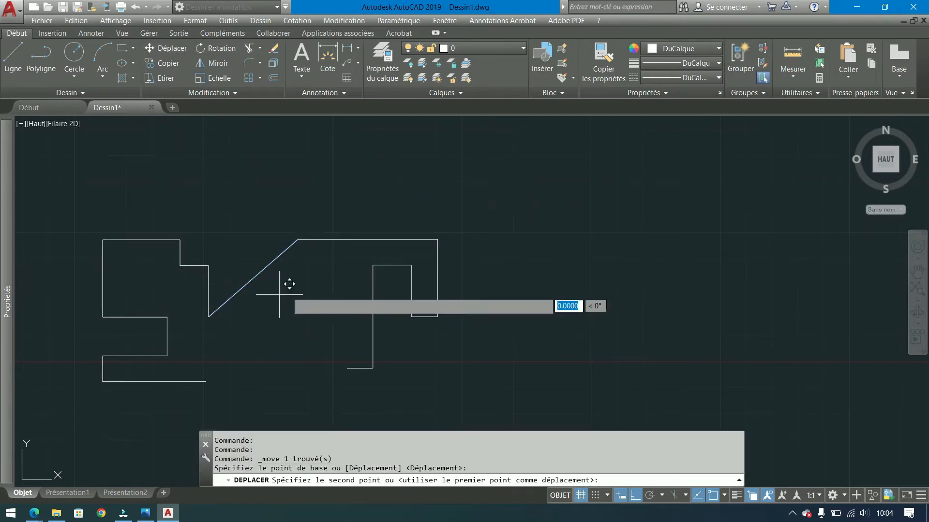
{"action": "left_click", "coordinate": [594, 279]}
{"action": "left_click", "coordinate": [623, 281]}
{"action": "left_click", "coordinate": [564, 265]}
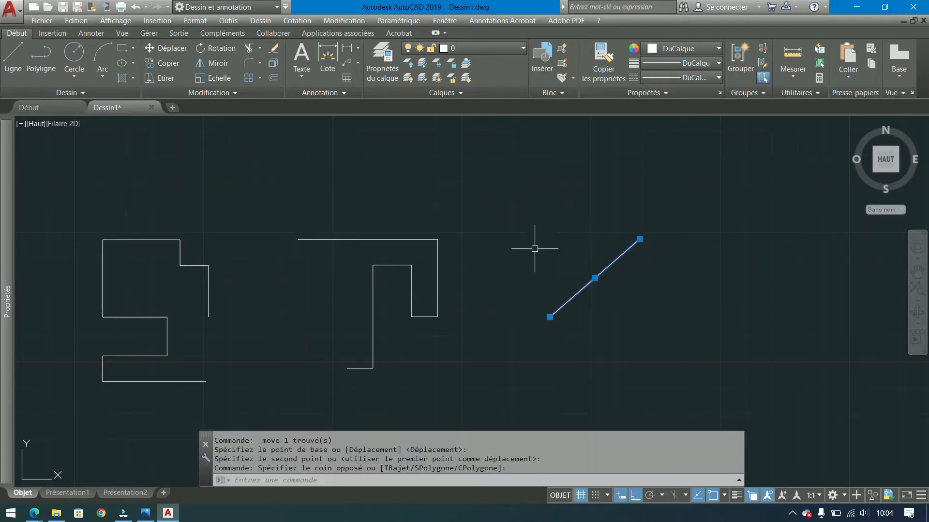
Step: Move the diagonal segment by its upper endpoint back onto the open end of the outline's upper horizontal segment
{"action": "left_click", "coordinate": [164, 48]}
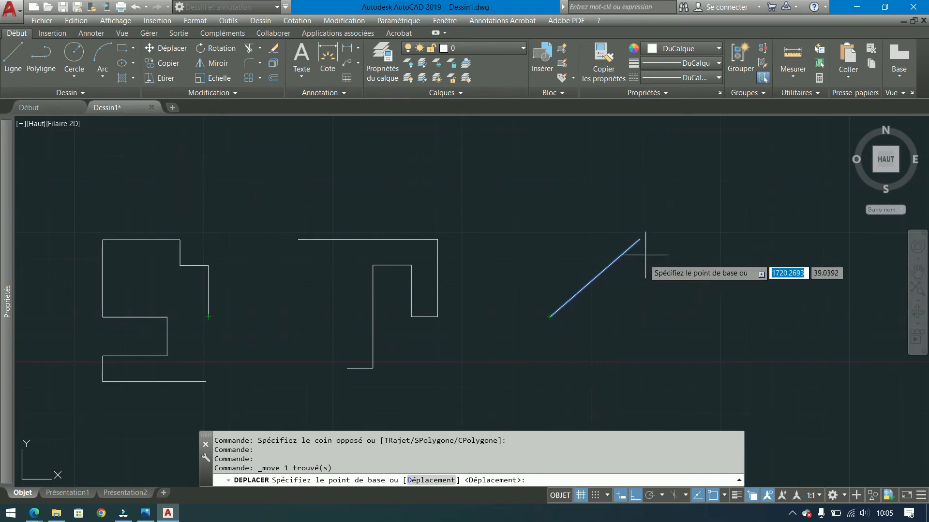
{"action": "left_click", "coordinate": [639, 240]}
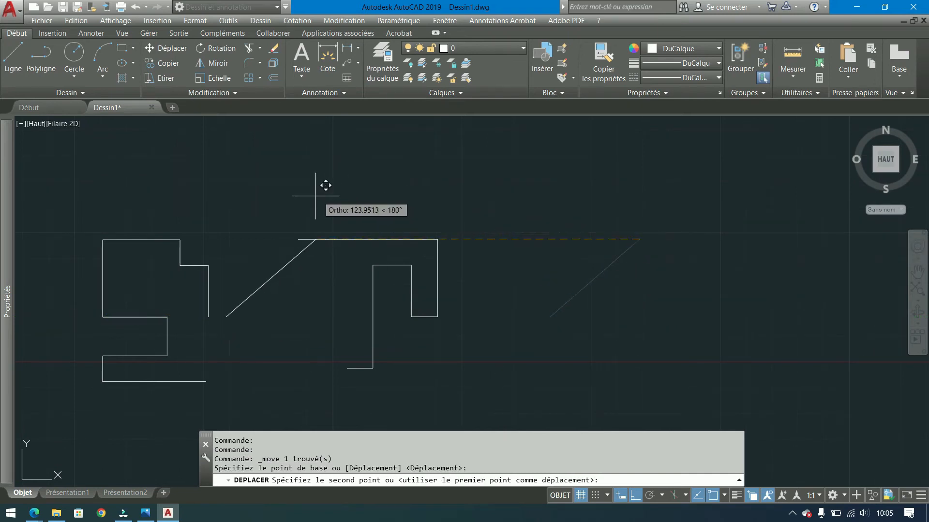
{"action": "left_click", "coordinate": [297, 239]}
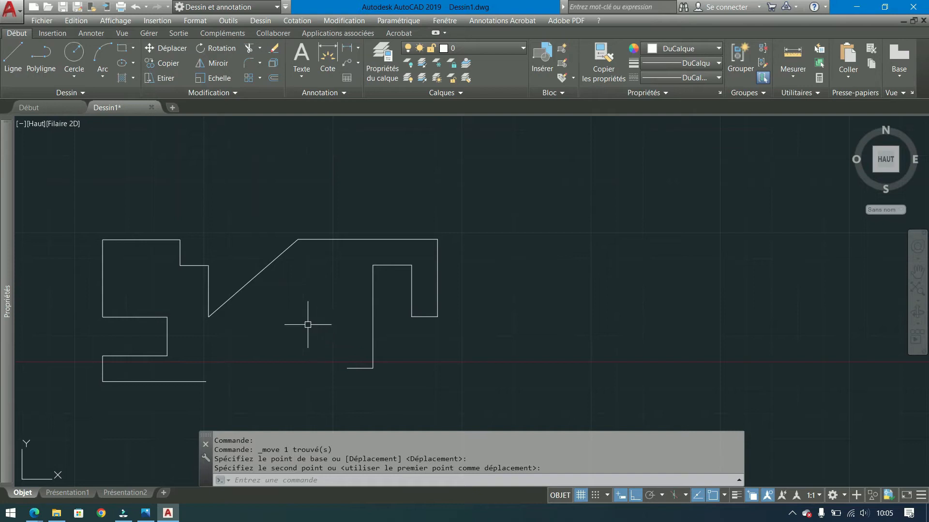
Step: Draw a horizontal base line for an angle demonstration in the empty area right of the outline
{"action": "scroll", "coordinate": [280, 344], "scroll_direction": "up", "scroll_amount": 2}
{"action": "scroll", "coordinate": [278, 338], "scroll_direction": "down", "scroll_amount": 2}
{"action": "scroll", "coordinate": [264, 329], "scroll_direction": "up", "scroll_amount": 2}
{"action": "middle_click_drag", "start_coordinate": [264, 328], "coordinate": [270, 315]}
{"action": "scroll", "coordinate": [305, 286], "scroll_direction": "down", "scroll_amount": 2}
{"action": "scroll", "coordinate": [304, 288], "scroll_direction": "up", "scroll_amount": 2}
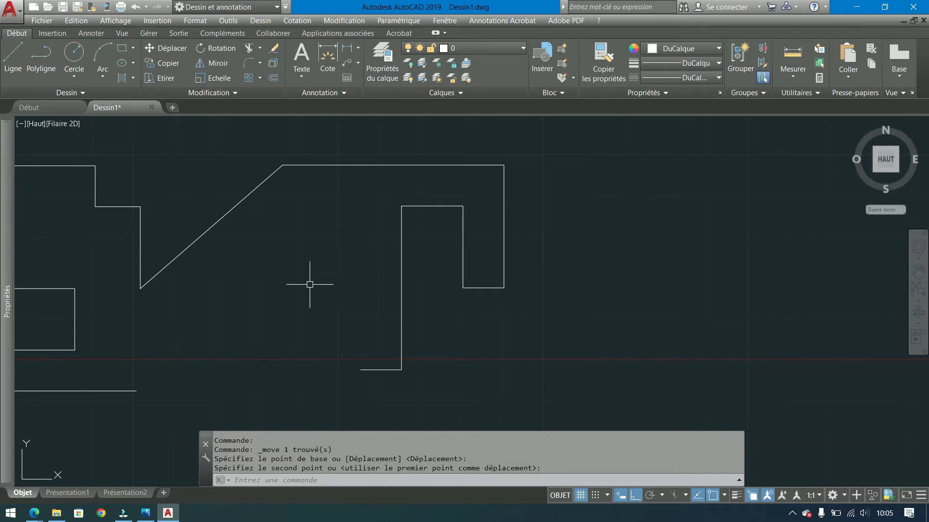
{"action": "left_click", "coordinate": [18, 61]}
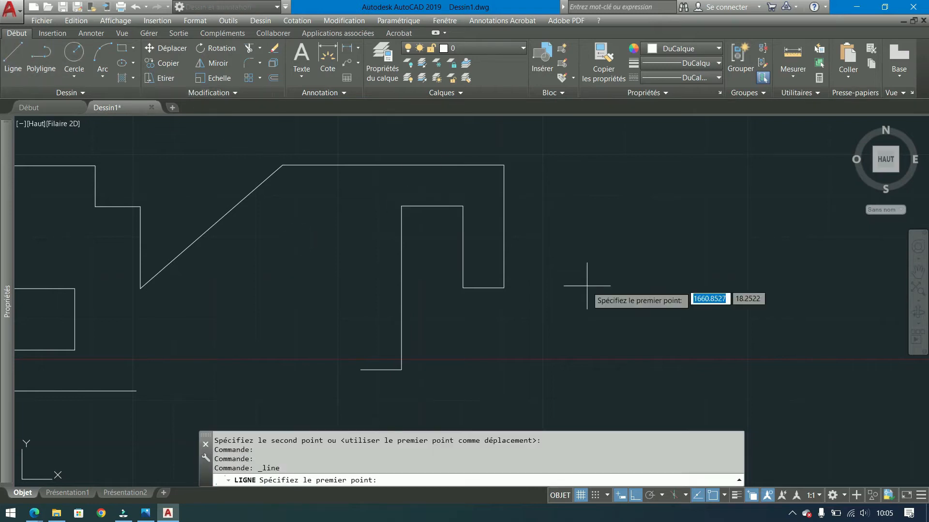
{"action": "left_click", "coordinate": [543, 359]}
{"action": "middle_click_drag", "start_coordinate": [611, 309], "coordinate": [419, 337]}
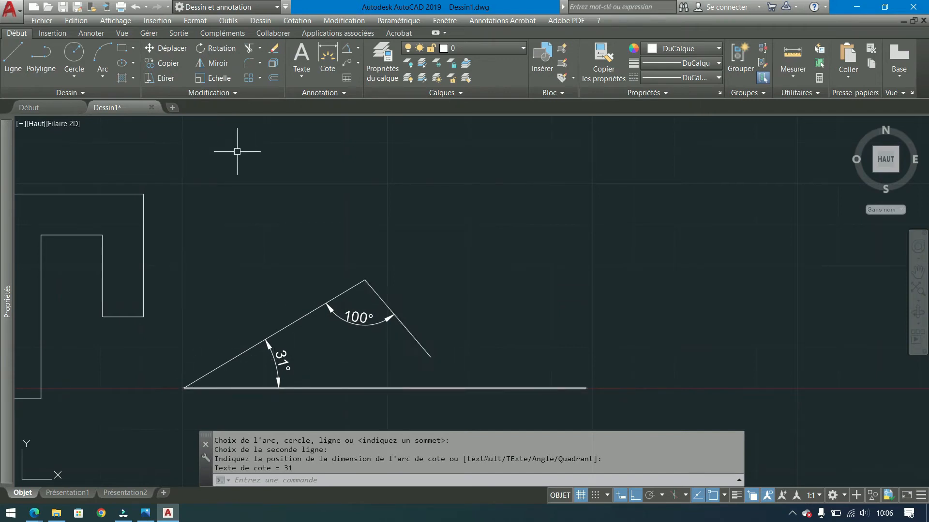
Step: Draw a short horizontal line rightward from the lower end of the descending slanted segment in the angle sketch
{"action": "left_click", "coordinate": [13, 56]}
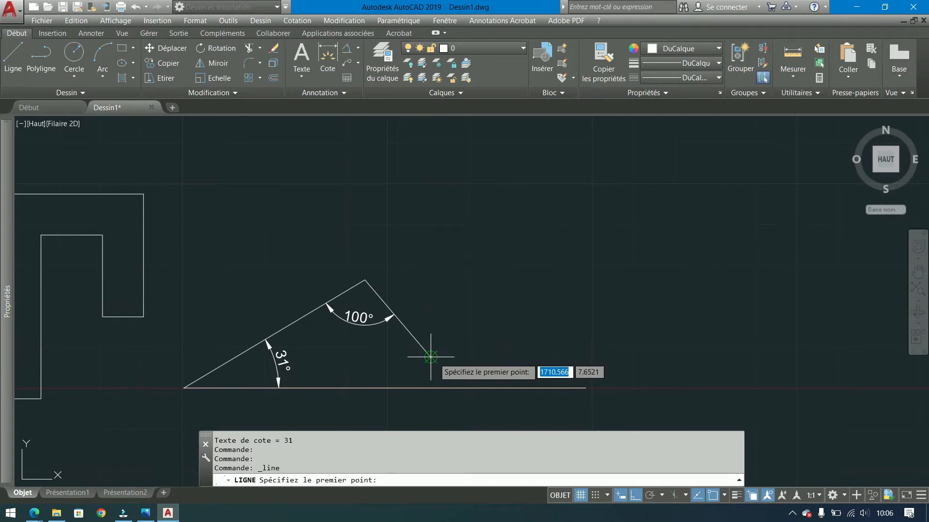
{"action": "left_click", "coordinate": [430, 357]}
{"action": "left_click", "coordinate": [501, 358]}
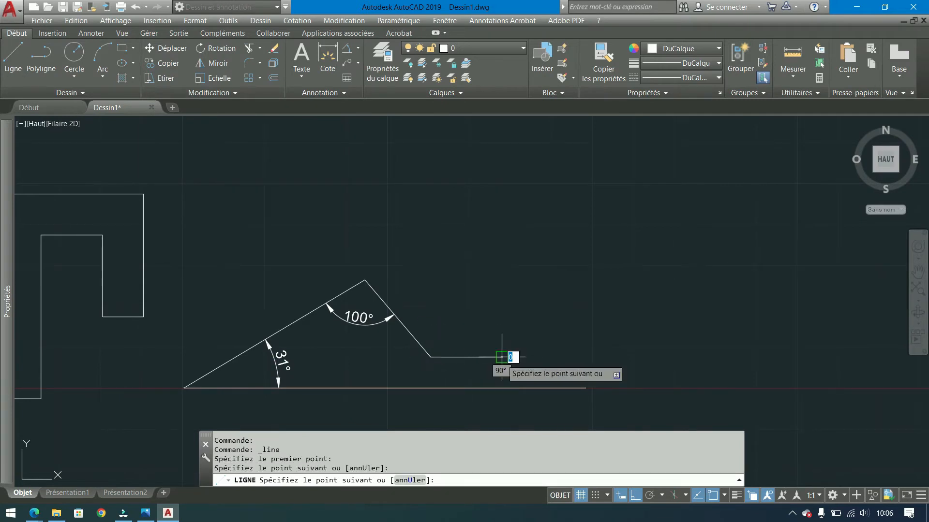
{"action": "key", "text": "Return"}
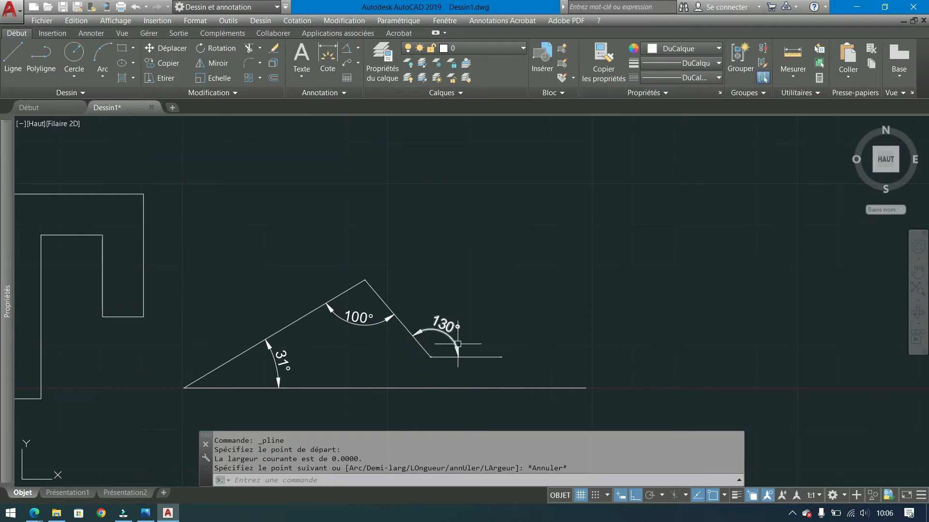
Step: Select the 130° angle dimension to examine it, and clear the selection
{"action": "left_click", "coordinate": [442, 332]}
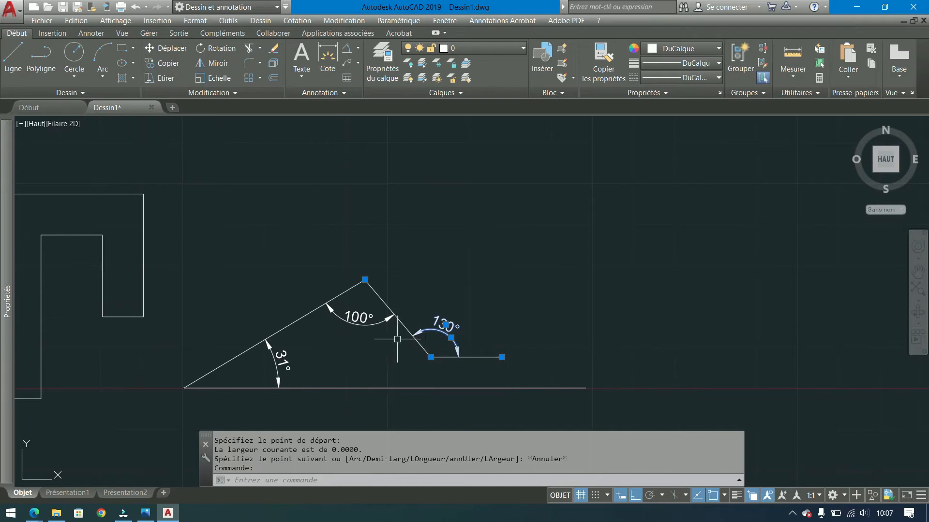
{"action": "key", "text": "Escape"}
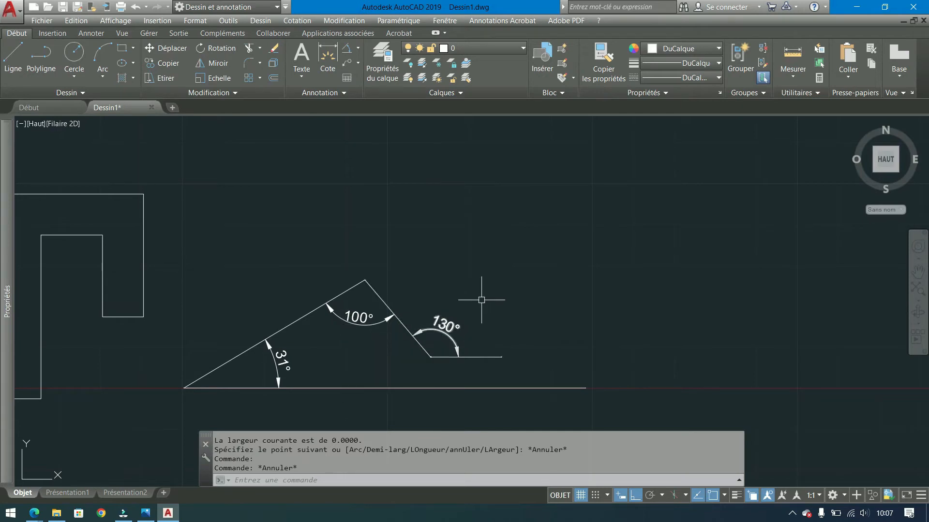
{"action": "left_click", "coordinate": [505, 267]}
{"action": "key", "text": "Escape"}
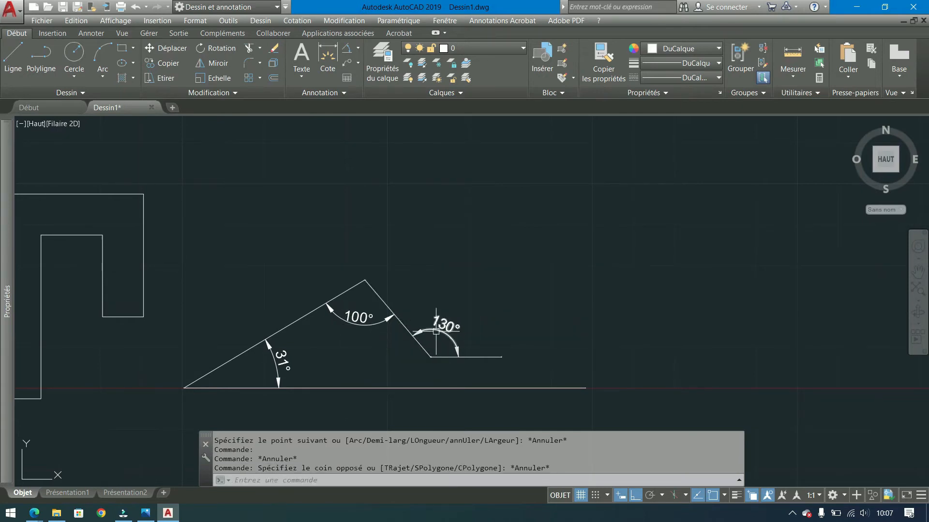
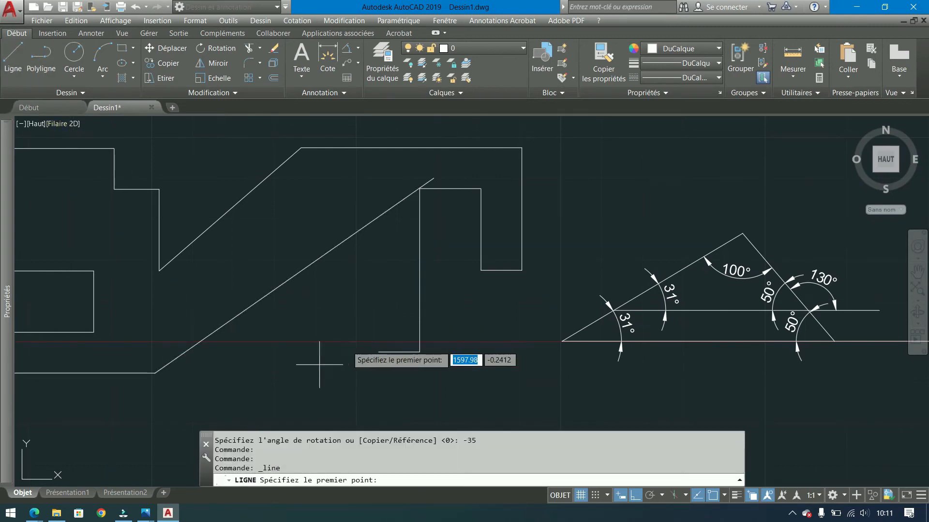
Step: Draw horizontal lines rightward from the long diagonal's lower end and leftward from the open end of the outline's short lower segment
{"action": "left_click", "coordinate": [155, 373]}
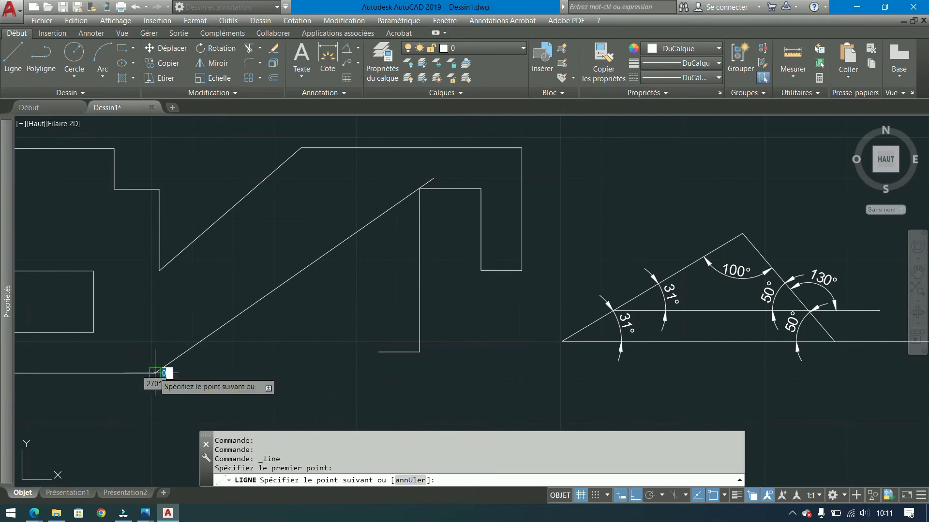
{"action": "left_click", "coordinate": [459, 376]}
{"action": "key", "text": "Return"}
{"action": "key", "text": "Return"}
{"action": "left_click", "coordinate": [379, 352]}
{"action": "left_click", "coordinate": [157, 351]}
{"action": "key", "text": "Return"}
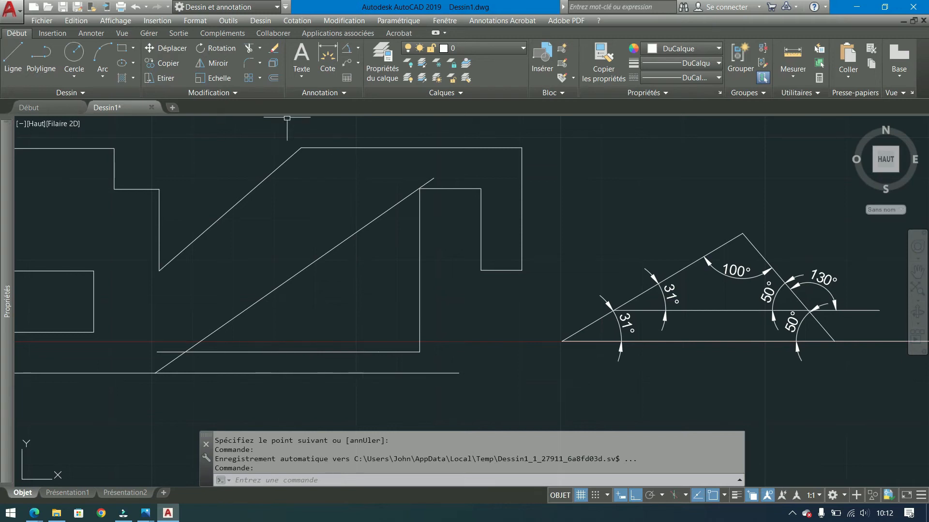
Step: Rotate the leftward horizontal line by 45° about its endpoint on the short lower segment
{"action": "left_click", "coordinate": [320, 353]}
{"action": "left_click", "coordinate": [215, 48]}
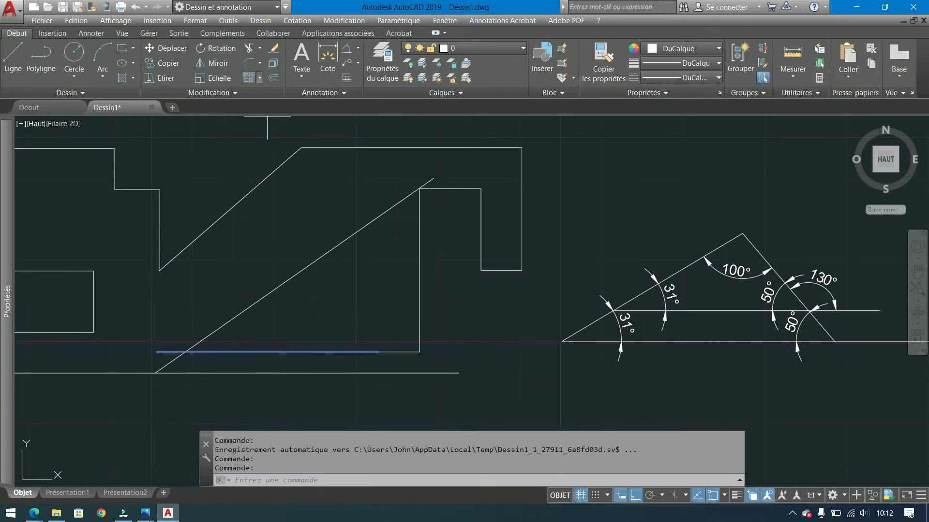
{"action": "left_click", "coordinate": [379, 352]}
{"action": "type", "text": "45"}
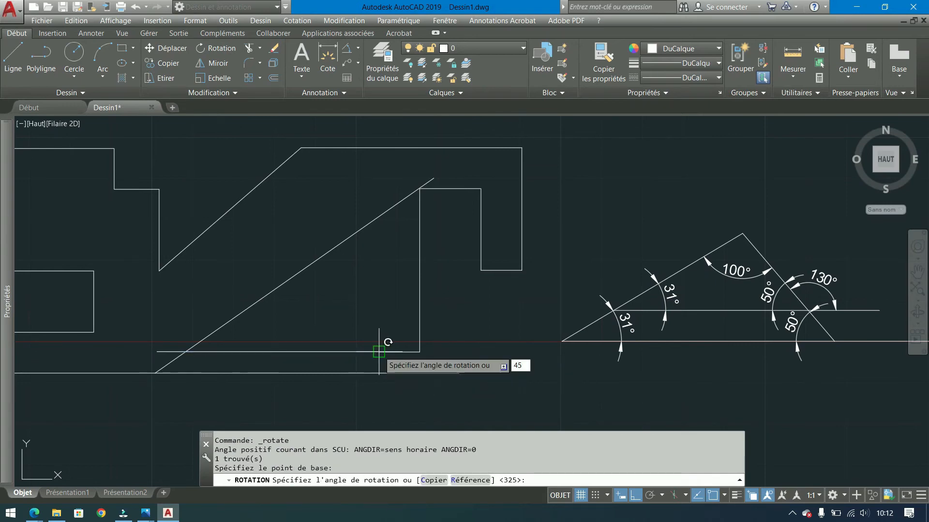
{"action": "key", "text": "Return"}
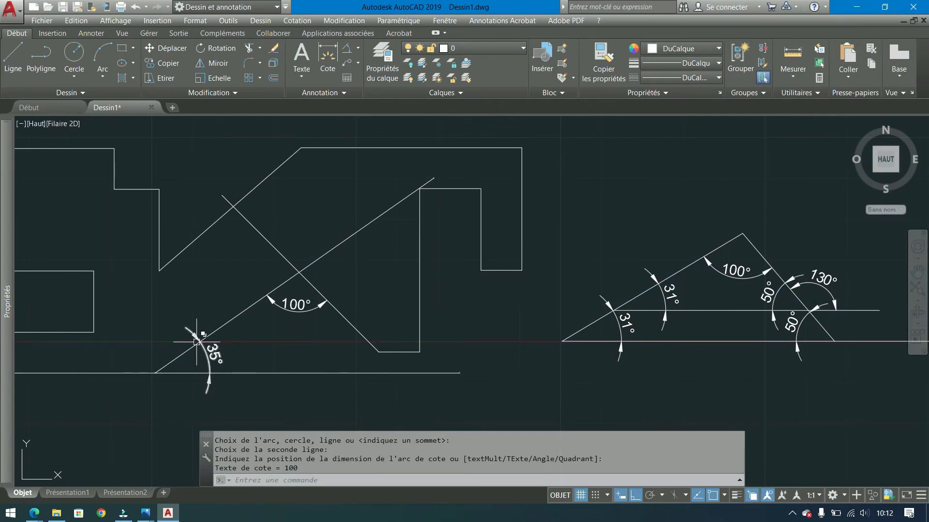
Step: Delete the horizontal reference line together with the 100° and 35° angle dimensions at the crossing diagonals
{"action": "left_click", "coordinate": [339, 357]}
{"action": "left_click", "coordinate": [265, 378]}
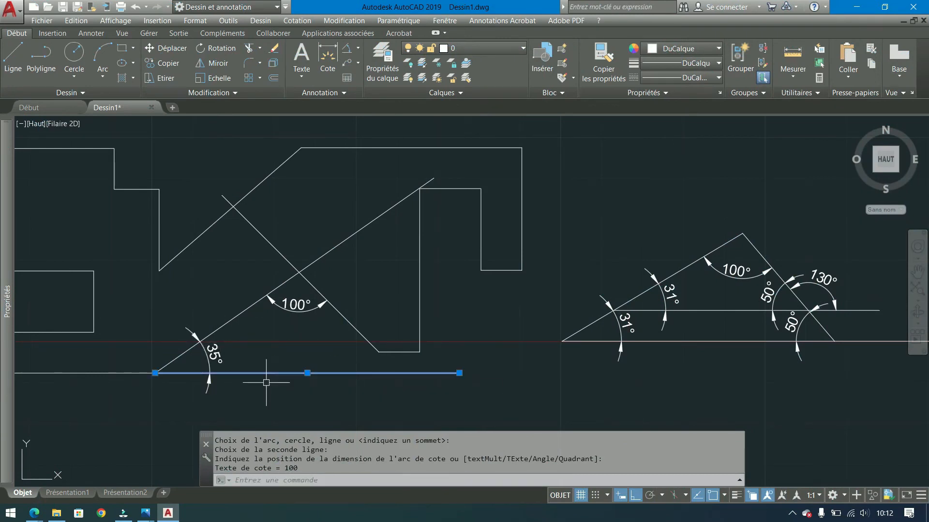
{"action": "left_click", "coordinate": [300, 306]}
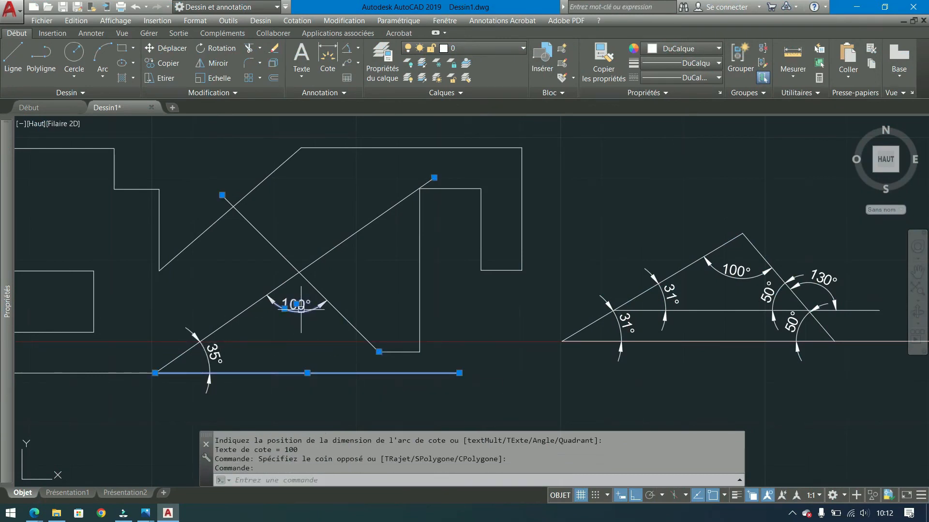
{"action": "left_click", "coordinate": [211, 352]}
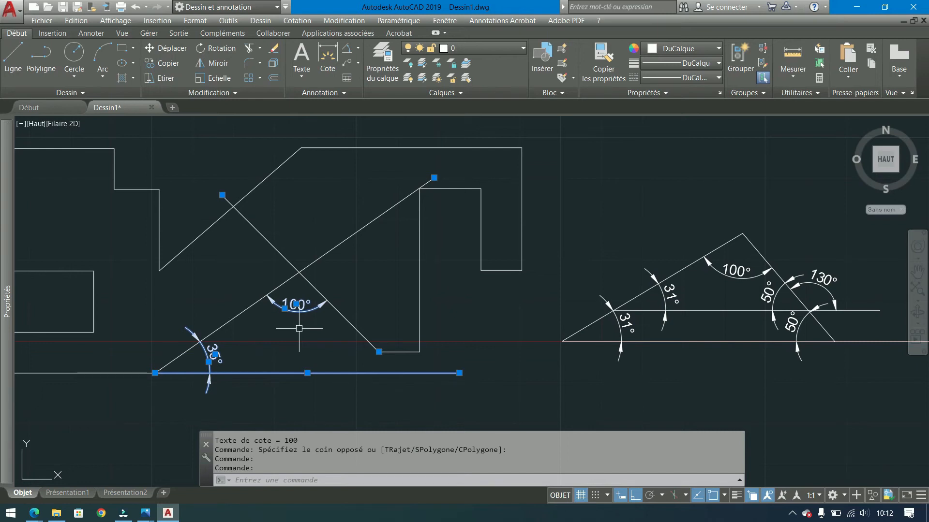
{"action": "key", "text": "Delete"}
Step: Stretch the upper ends of the two crossing diagonals to their intersection by their grips, and undo both stretches
{"action": "left_click", "coordinate": [338, 238]}
{"action": "left_click", "coordinate": [269, 300]}
{"action": "left_click", "coordinate": [222, 195]}
{"action": "left_click", "coordinate": [299, 273]}
{"action": "left_click", "coordinate": [434, 178]}
{"action": "left_click", "coordinate": [299, 273]}
{"action": "key", "text": "ctrl+z"}
{"action": "key", "text": "ctrl+z"}
Step: Trim the parts of the two crossing diagonals above their intersection, using both lines as cutting edges
{"action": "left_click", "coordinate": [311, 239]}
{"action": "left_click", "coordinate": [271, 294]}
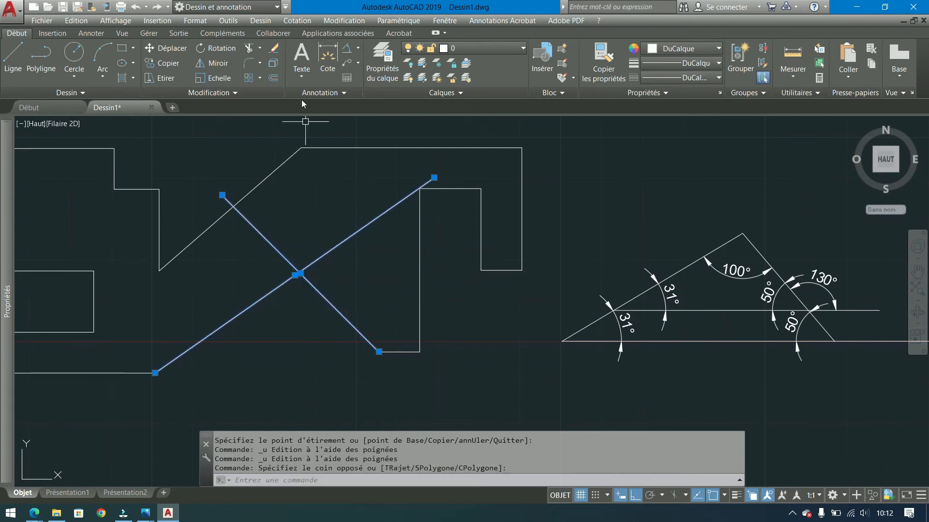
{"action": "left_click", "coordinate": [250, 51]}
{"action": "left_click", "coordinate": [356, 229]}
{"action": "left_click", "coordinate": [274, 244]}
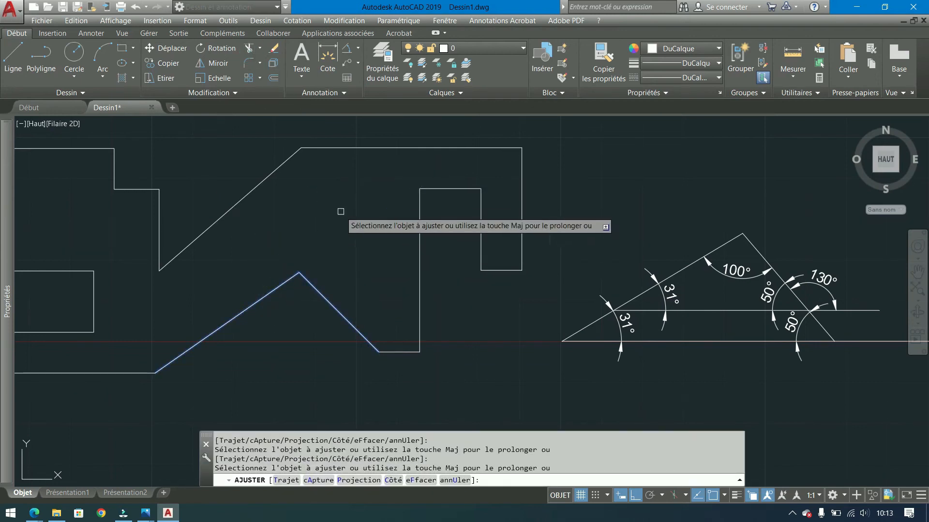
{"action": "key", "text": "Return"}
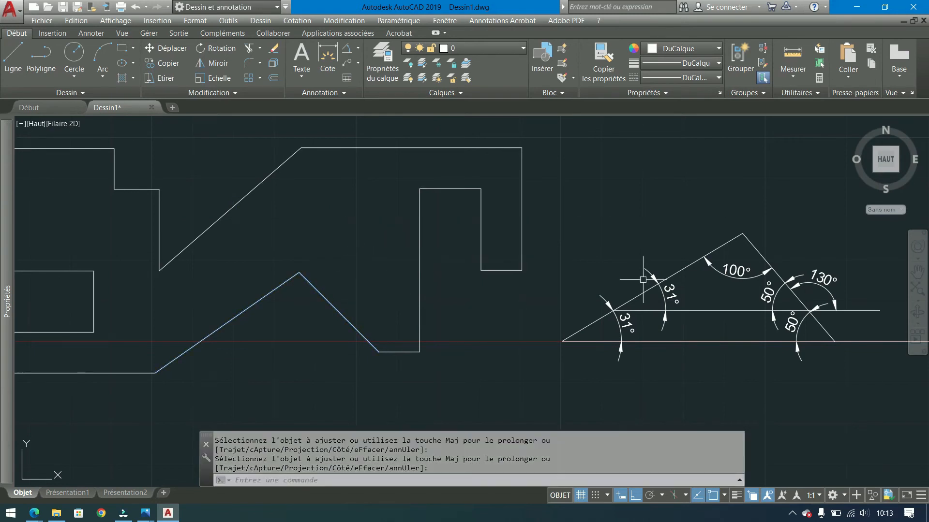
Step: Delete the whole angle sketch with its dimensions right of the outline
{"action": "left_click", "coordinate": [827, 234]}
{"action": "left_click", "coordinate": [583, 373]}
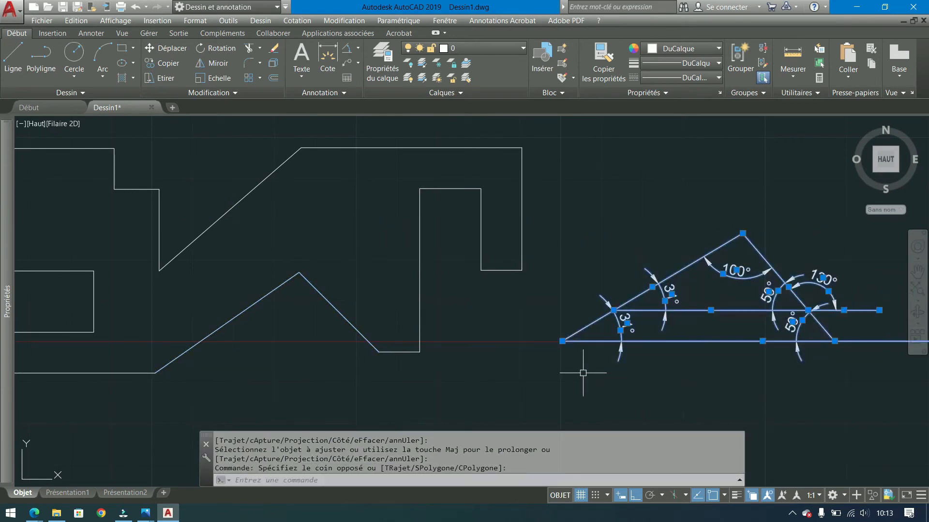
{"action": "key", "text": "Delete"}
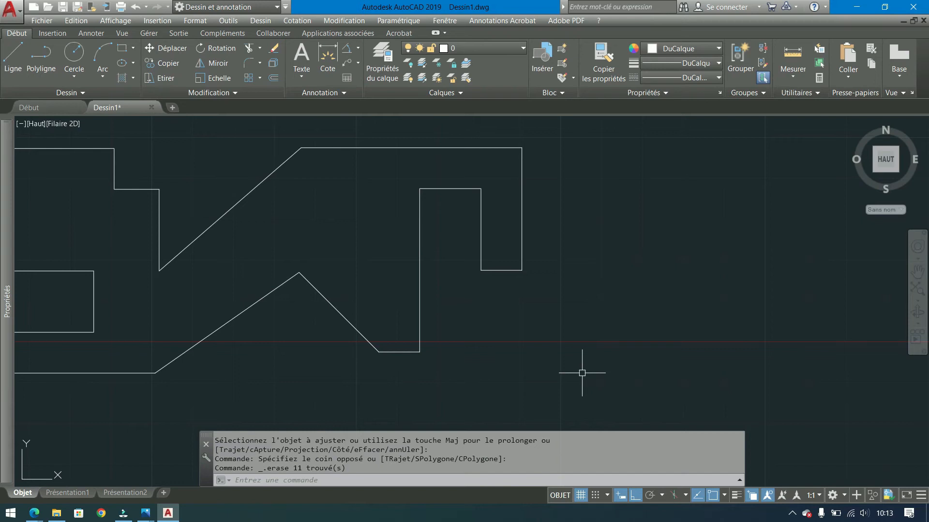
Step: Delete the two slanted segments that close the lower side of the outline
{"action": "left_click", "coordinate": [358, 271]}
{"action": "left_click", "coordinate": [245, 320]}
{"action": "key", "text": "Delete"}
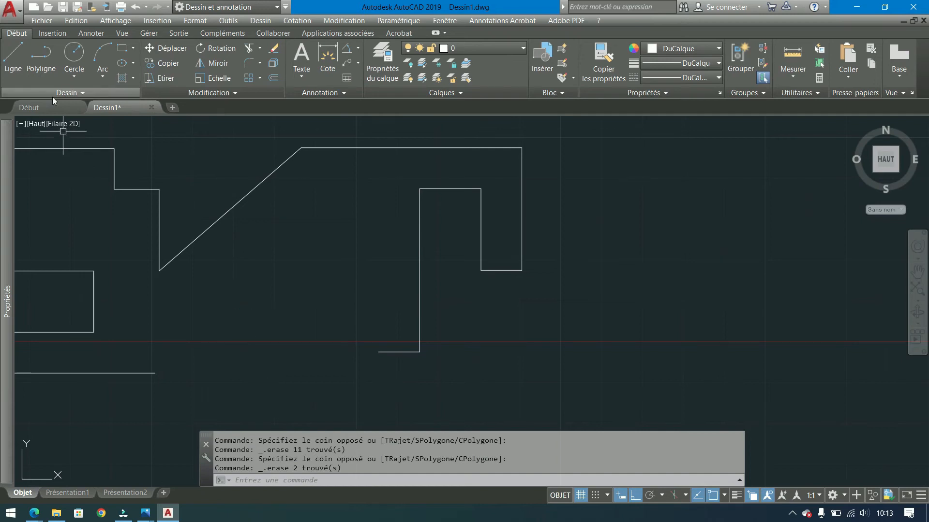
Step: Draw a long horizontal line rightward from the open end of the outline's bottom segment, past the outline's far side
{"action": "left_click", "coordinate": [14, 57]}
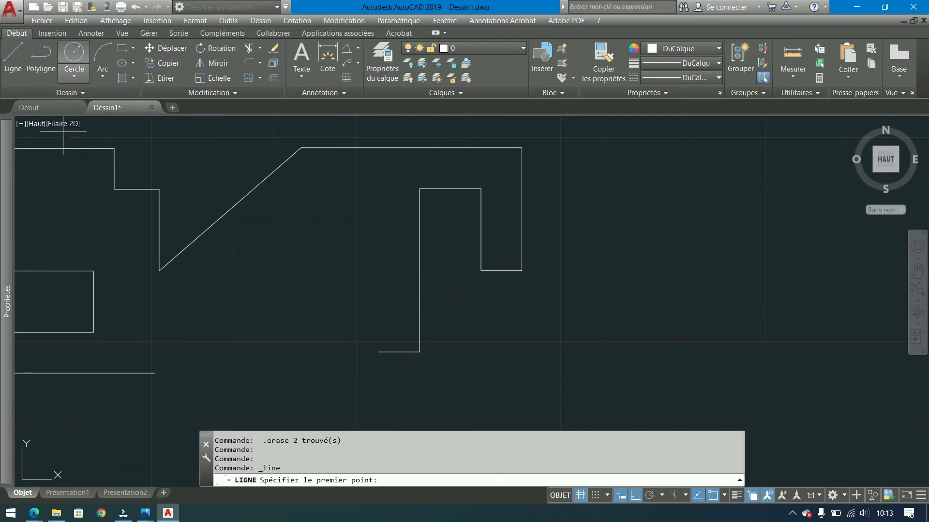
{"action": "left_click", "coordinate": [155, 373]}
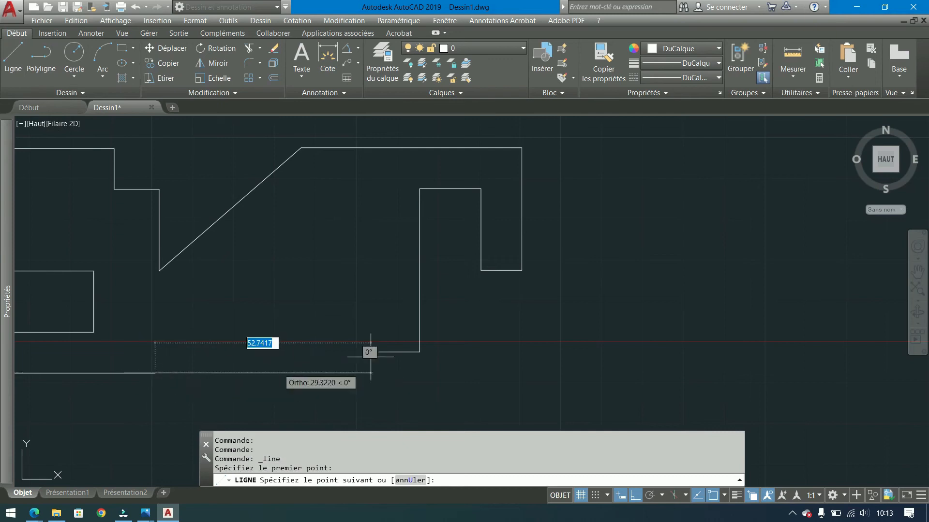
{"action": "left_click", "coordinate": [607, 355]}
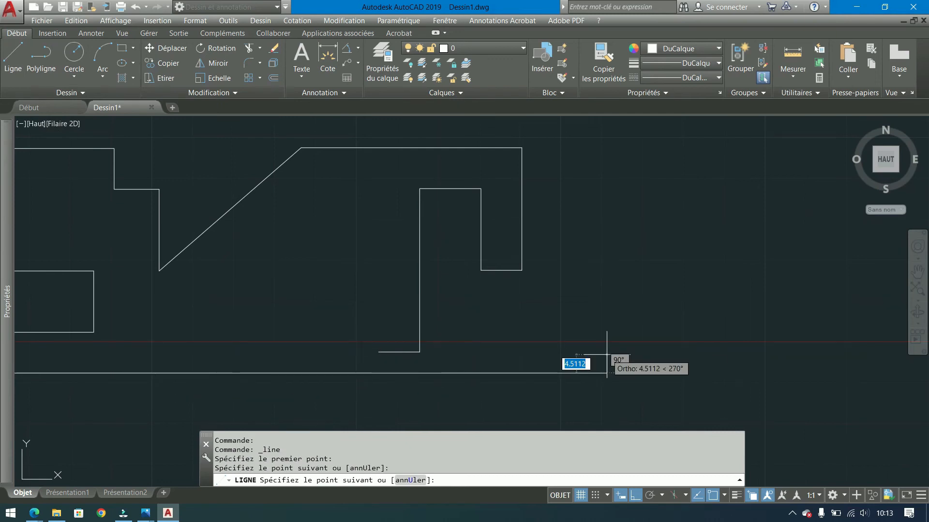
{"action": "key", "text": "Return"}
Step: Rotate the long horizontal line by -35° about its endpoint on the bottom segment
{"action": "left_click", "coordinate": [286, 352]}
{"action": "left_click", "coordinate": [243, 393]}
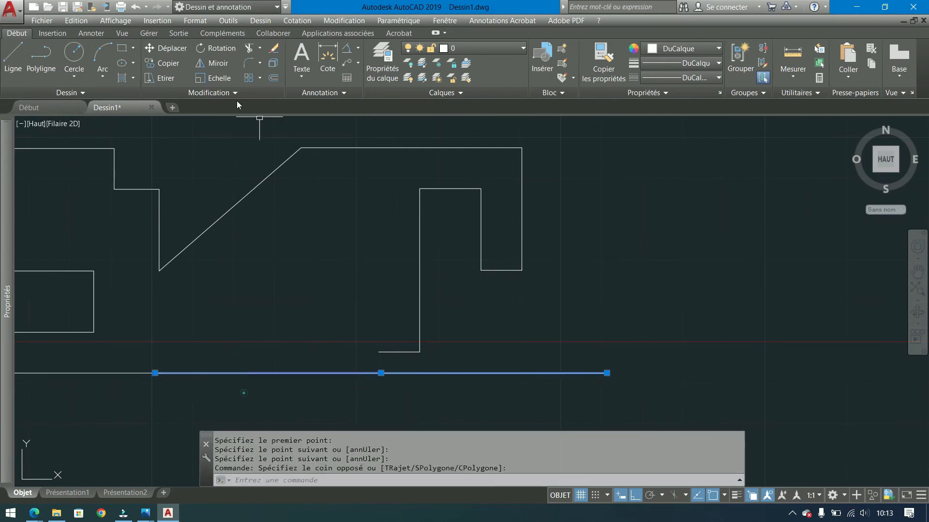
{"action": "left_click", "coordinate": [215, 48]}
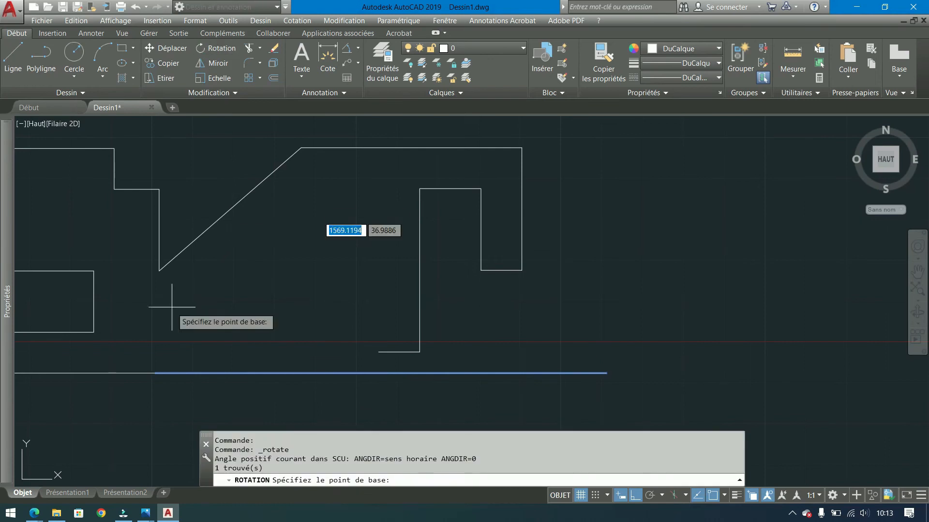
{"action": "left_click", "coordinate": [155, 372]}
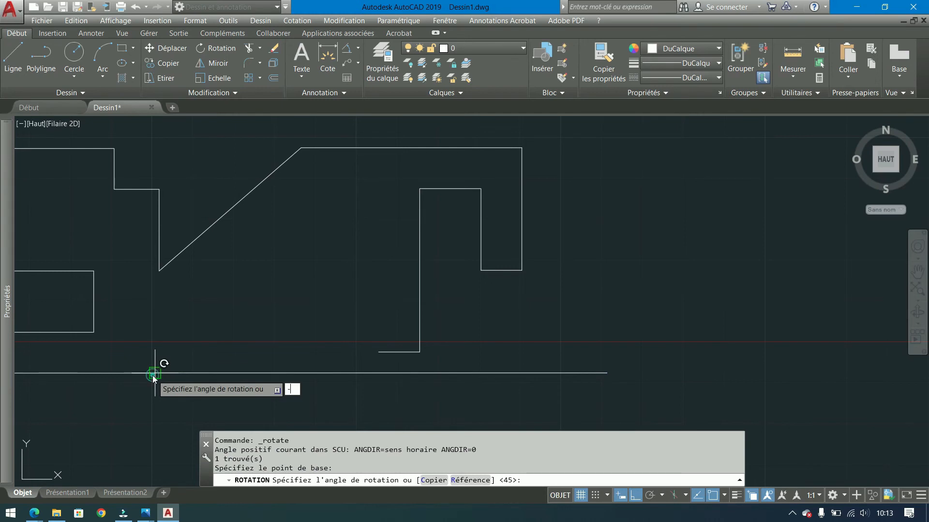
{"action": "type", "text": "-35"}
{"action": "key", "text": "Return"}
{"action": "key", "text": "ctrl+y"}
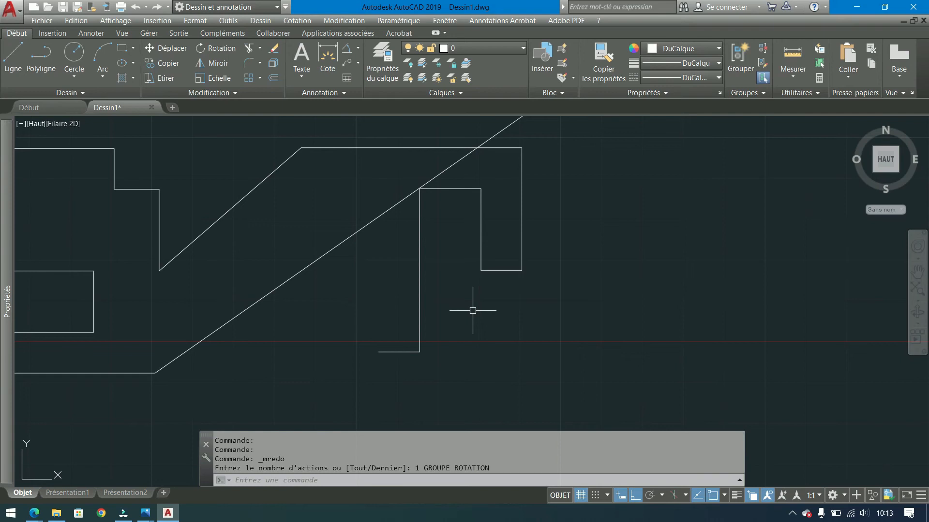
Step: Examine the two parallel horizontal edges of the earlier slanted outline elsewhere in the drawing
{"action": "scroll", "coordinate": [476, 311], "scroll_direction": "down", "scroll_amount": 8}
{"action": "middle_click_drag", "start_coordinate": [344, 306], "coordinate": [679, 310]}
{"action": "middle_click_drag", "start_coordinate": [301, 316], "coordinate": [457, 321]}
{"action": "scroll", "coordinate": [353, 306], "scroll_direction": "up", "scroll_amount": 8}
{"action": "middle_click_drag", "start_coordinate": [358, 300], "coordinate": [405, 320]}
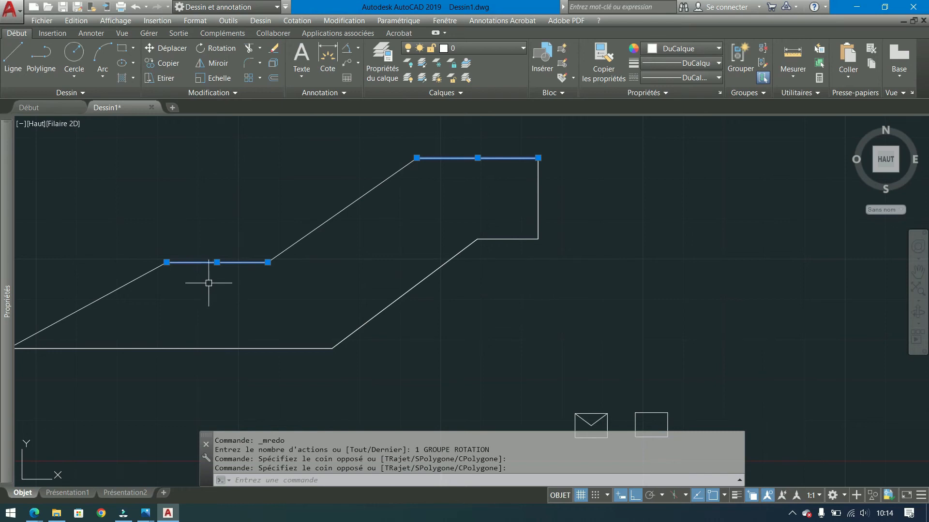
{"action": "key", "text": "Escape"}
{"action": "scroll", "coordinate": [157, 302], "scroll_direction": "down", "scroll_amount": 8}
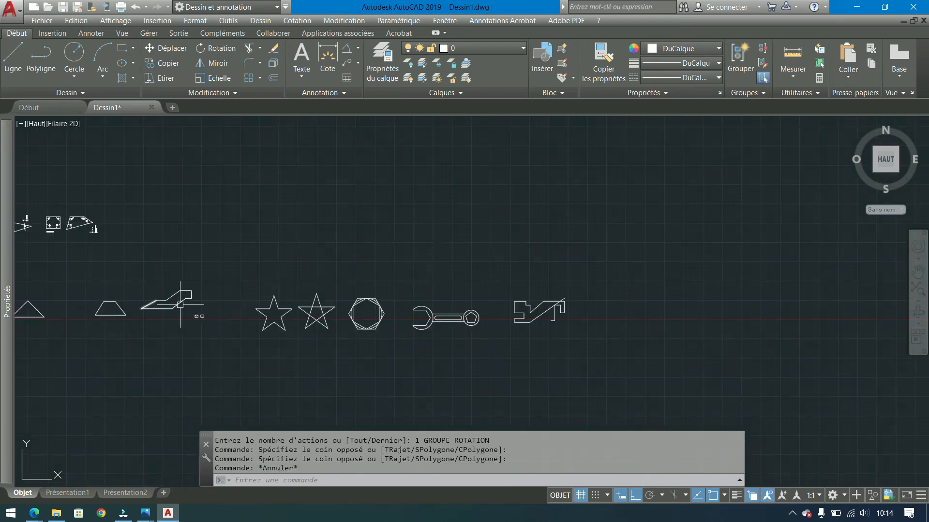
Step: Create a copy of the long slanted line rotated by -100° about a point just below its midpoint
{"action": "scroll", "coordinate": [534, 315], "scroll_direction": "up", "scroll_amount": 10}
{"action": "middle_click_drag", "start_coordinate": [572, 286], "coordinate": [435, 298]}
{"action": "scroll", "coordinate": [412, 284], "scroll_direction": "down", "scroll_amount": 2}
{"action": "middle_click_drag", "start_coordinate": [333, 300], "coordinate": [259, 331]}
{"action": "left_click", "coordinate": [264, 349]}
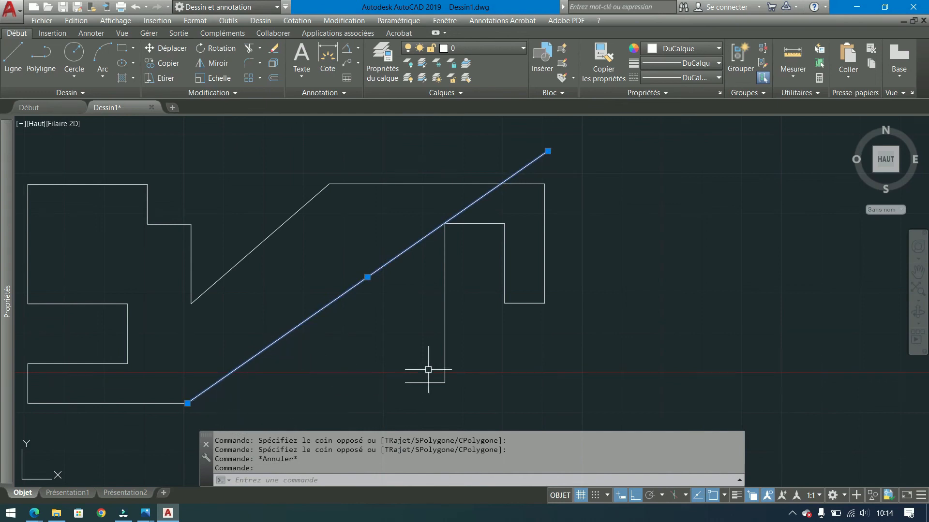
{"action": "left_click", "coordinate": [211, 47]}
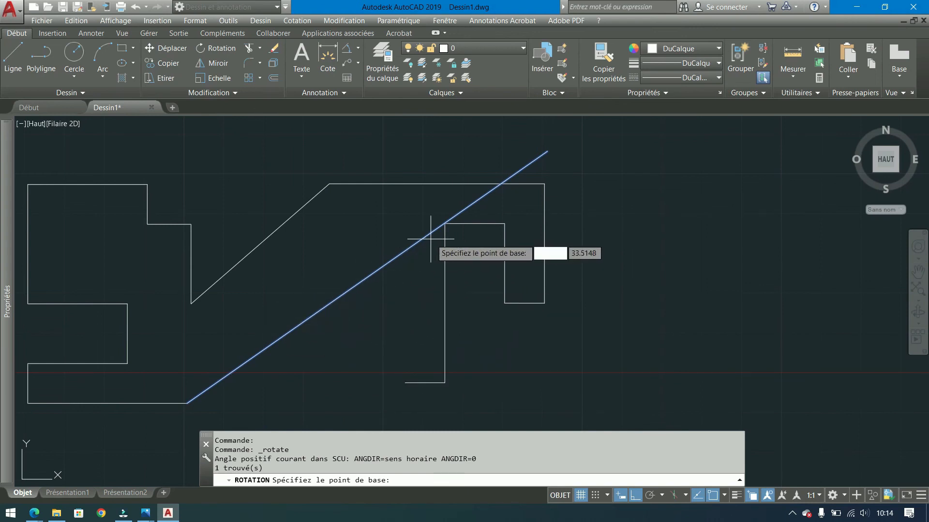
{"action": "left_click", "coordinate": [366, 302]}
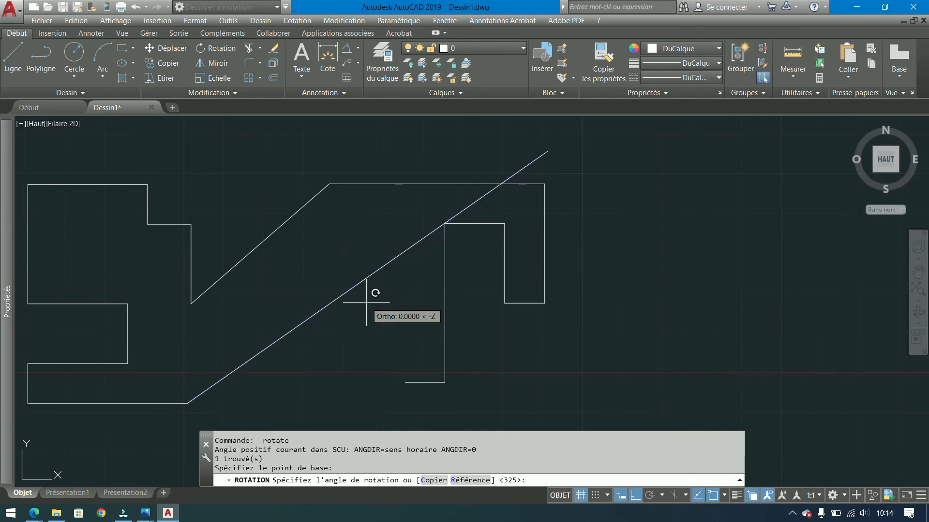
{"action": "type", "text": "c"}
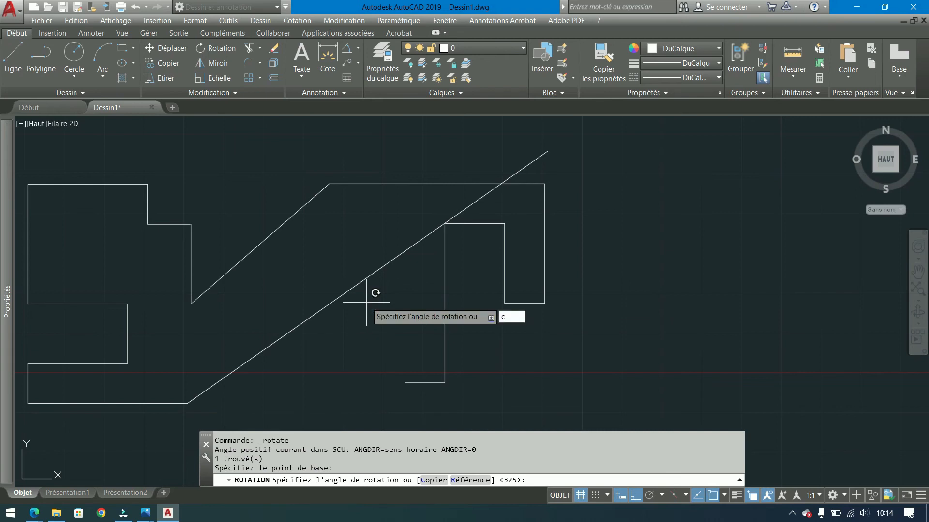
{"action": "key", "text": "Return"}
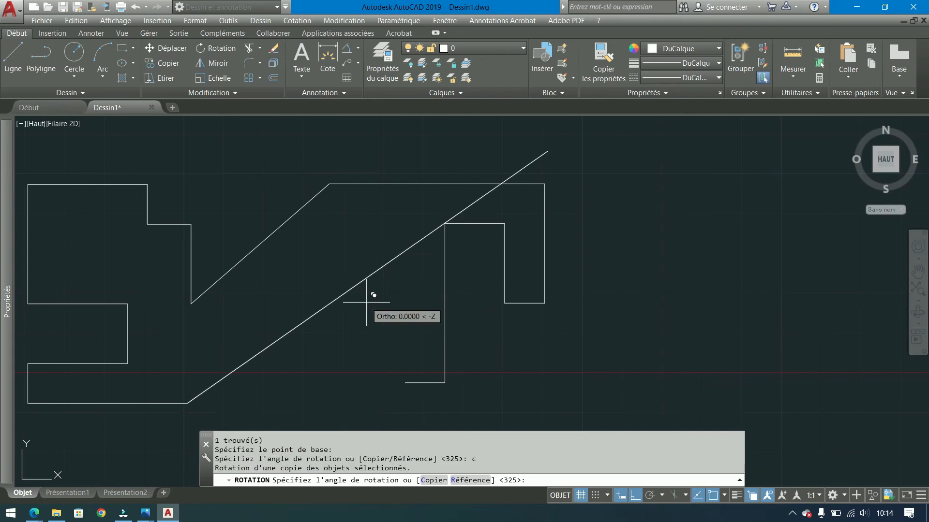
{"action": "type", "text": "-100"}
{"action": "key", "text": "Return"}
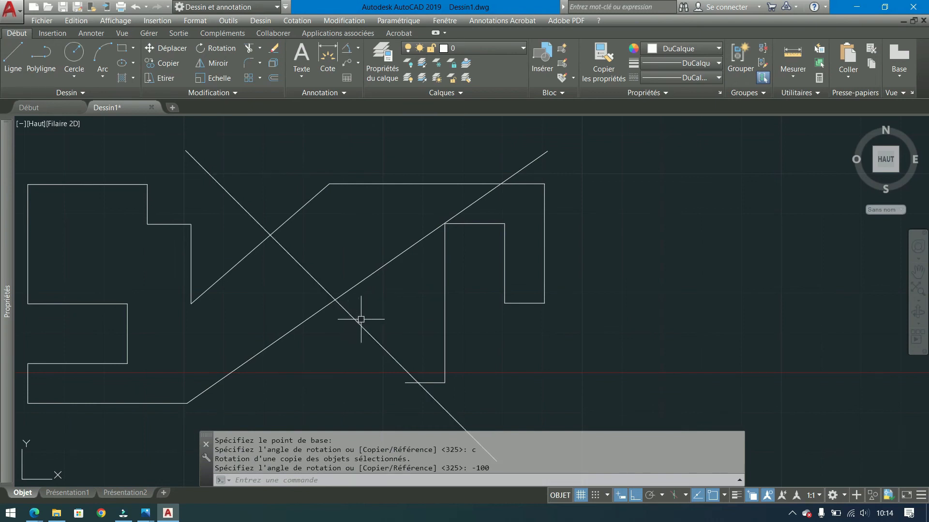
Step: Undo the last copy of the descending slanted line
{"action": "middle_click_drag", "start_coordinate": [361, 318], "coordinate": [379, 300]}
{"action": "left_click", "coordinate": [390, 292]}
{"action": "left_click", "coordinate": [364, 317]}
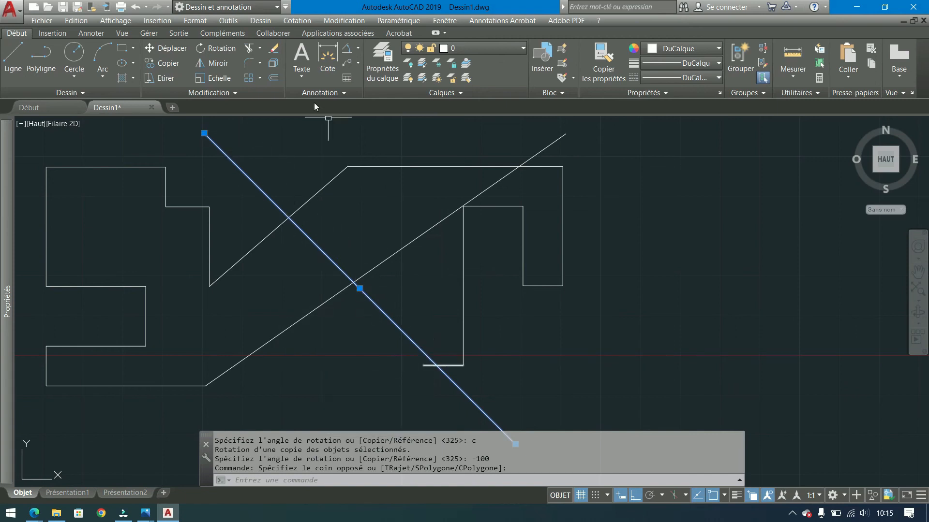
{"action": "key", "text": "ctrl+z"}
{"action": "key", "text": "ctrl+z"}
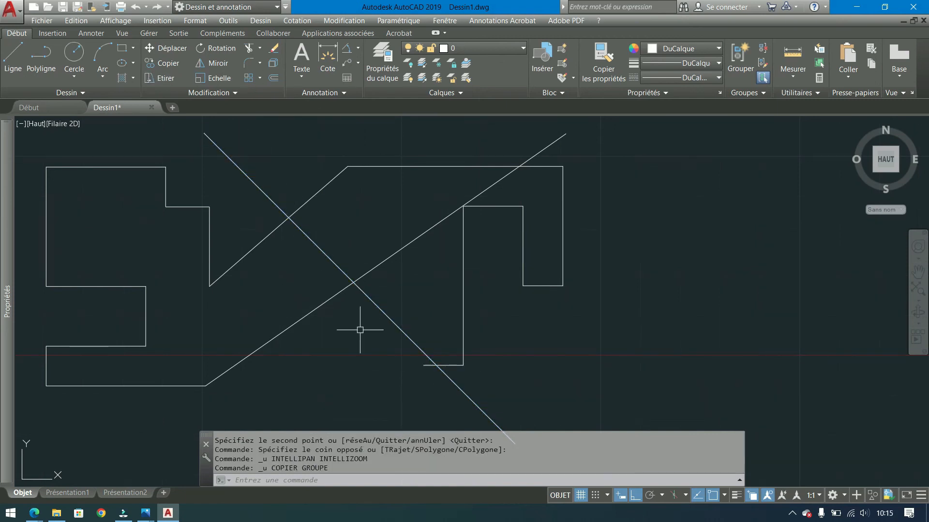
{"action": "left_click", "coordinate": [375, 304]}
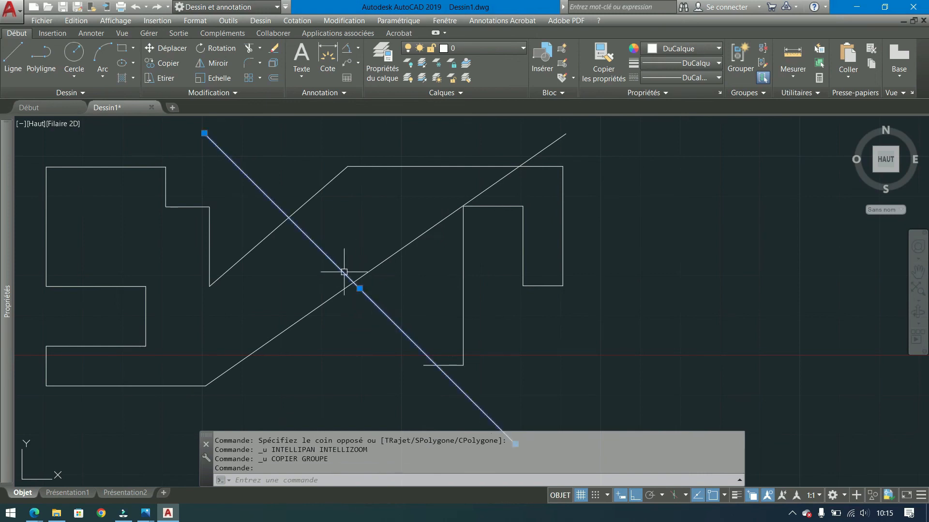
{"action": "left_click", "coordinate": [163, 63]}
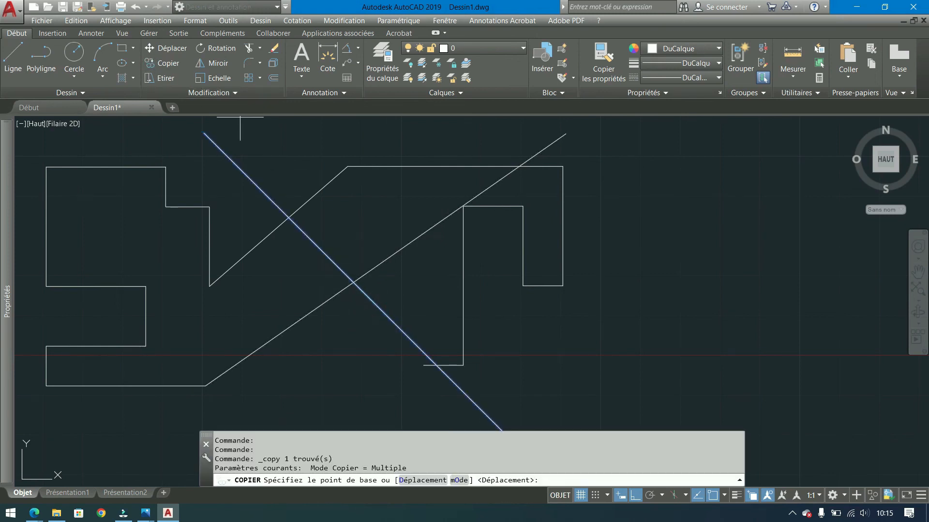
{"action": "left_click", "coordinate": [463, 365]}
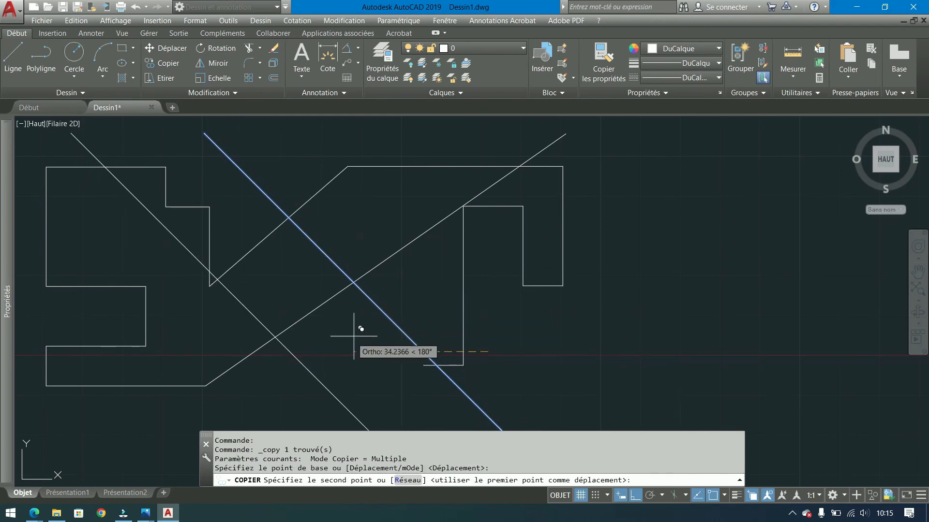
{"action": "middle_click_drag", "start_coordinate": [360, 313], "coordinate": [321, 305]}
{"action": "key", "text": "Escape"}
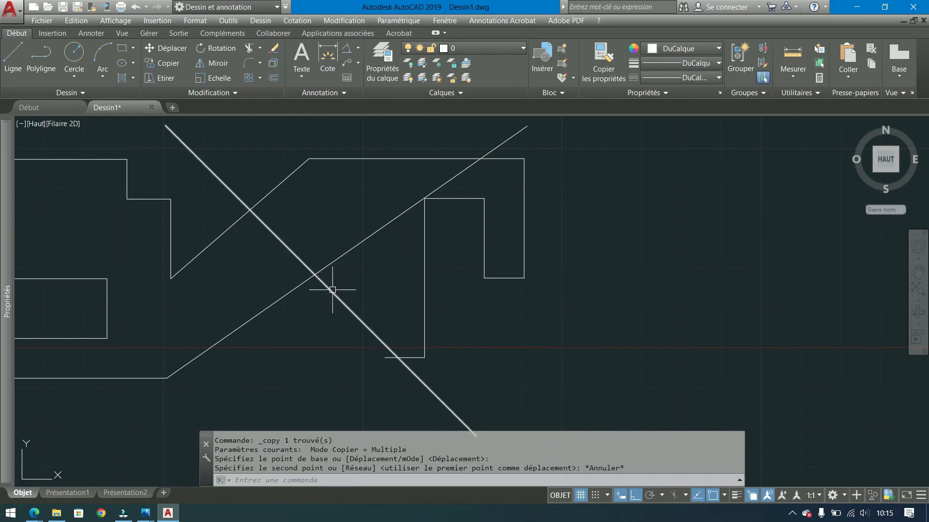
{"action": "left_click", "coordinate": [331, 291]}
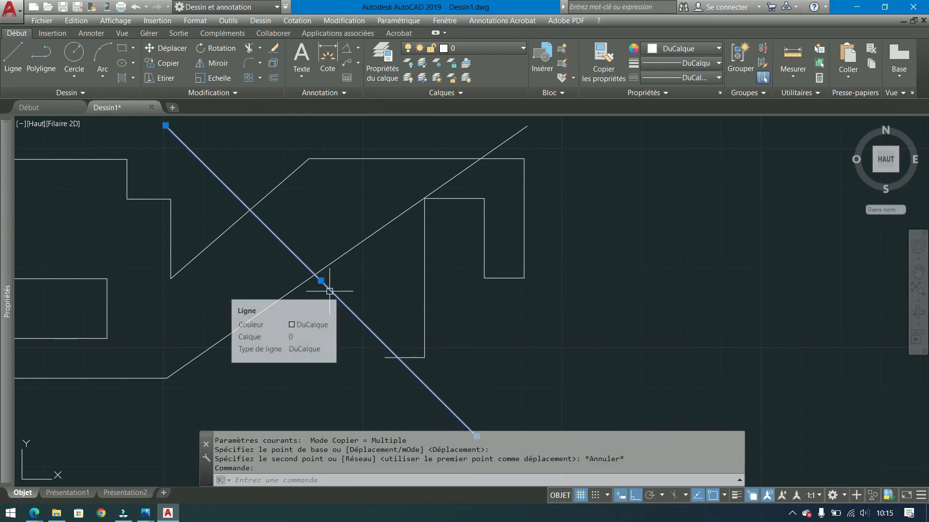
{"action": "key", "text": "Escape"}
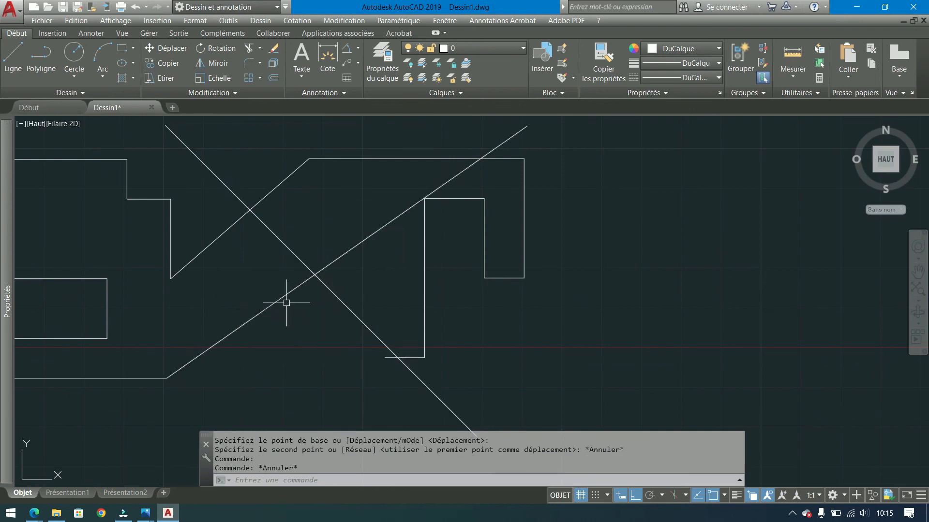
Step: Copy the descending slanted line from its lower endpoint to the open end of the outline's short bottom segment
{"action": "left_click", "coordinate": [290, 292]}
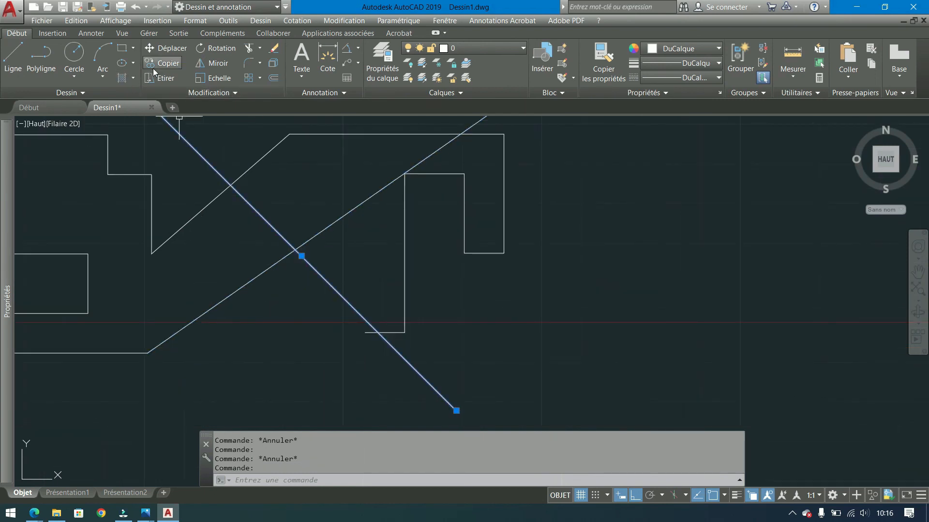
{"action": "left_click", "coordinate": [153, 67]}
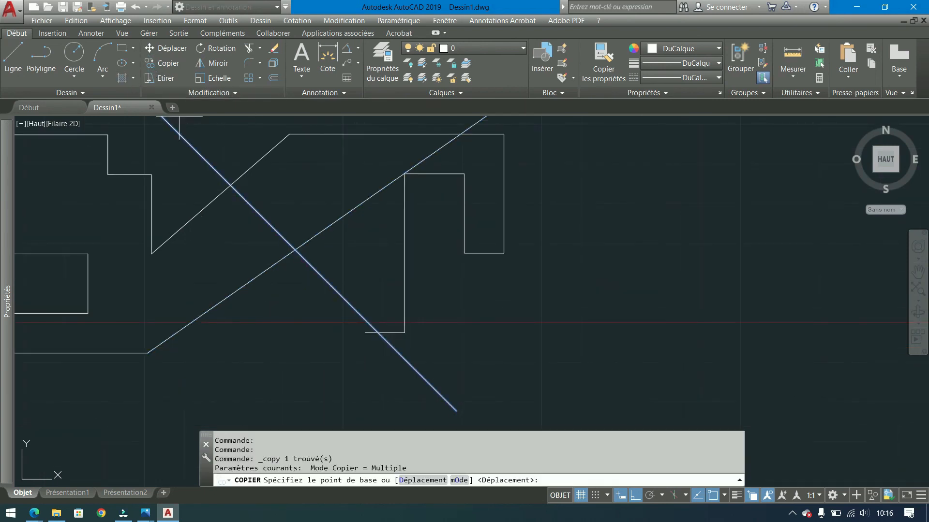
{"action": "left_click", "coordinate": [456, 411]}
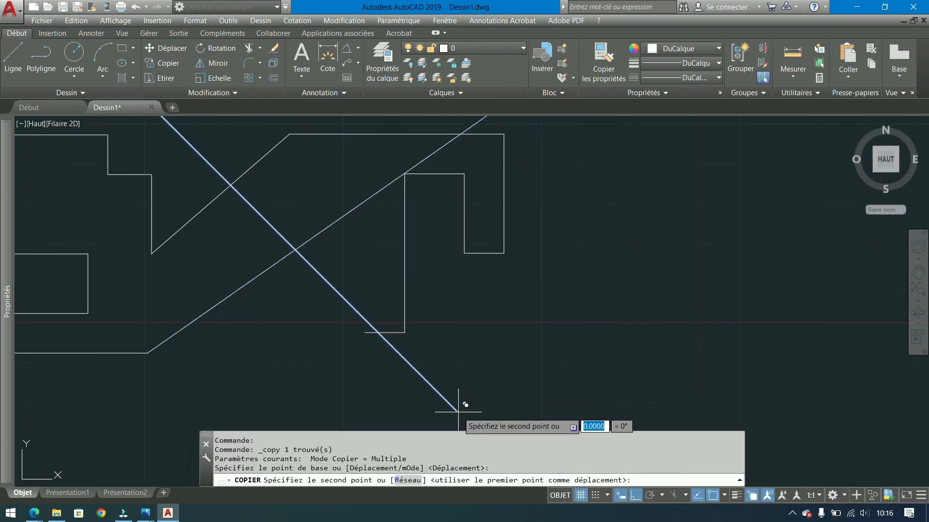
{"action": "left_click", "coordinate": [369, 332]}
{"action": "key", "text": "Escape"}
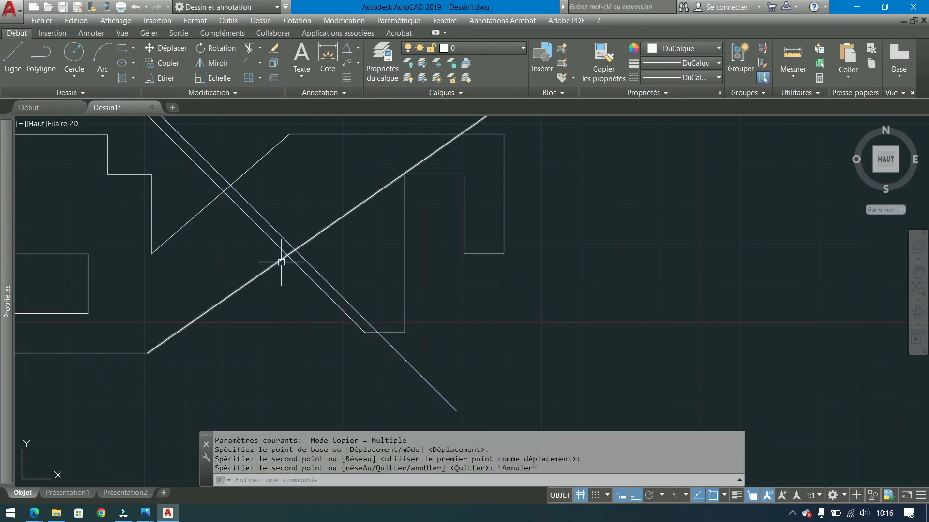
Step: Delete the original descending slanted line, keeping the copy that ends on the short bottom segment
{"action": "mouse_move", "coordinate": [279, 264]}
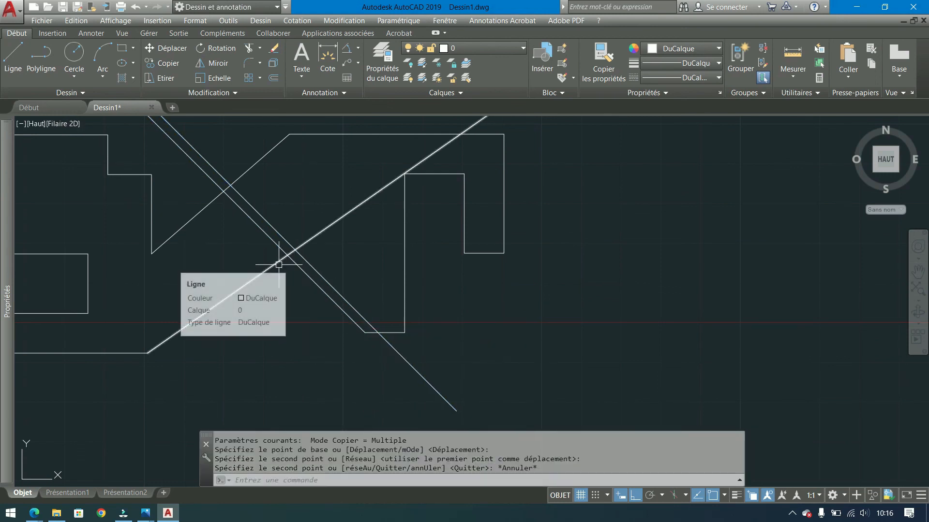
{"action": "left_click", "coordinate": [311, 265]}
{"action": "key", "text": "Delete"}
Step: Trim the two crossing slanted lines against each other, removing both parts above their intersection to close the outline's lower side
{"action": "left_click", "coordinate": [311, 261]}
{"action": "left_click", "coordinate": [253, 238]}
{"action": "left_click", "coordinate": [248, 50]}
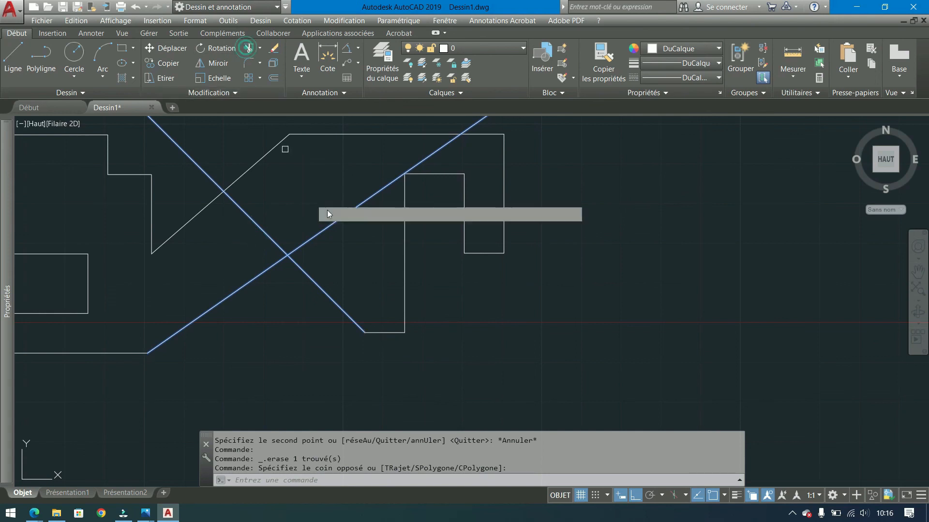
{"action": "left_click", "coordinate": [353, 213]}
{"action": "left_click", "coordinate": [252, 202]}
{"action": "key", "text": "Return"}
{"action": "middle_click_drag", "start_coordinate": [271, 224], "coordinate": [337, 279]}
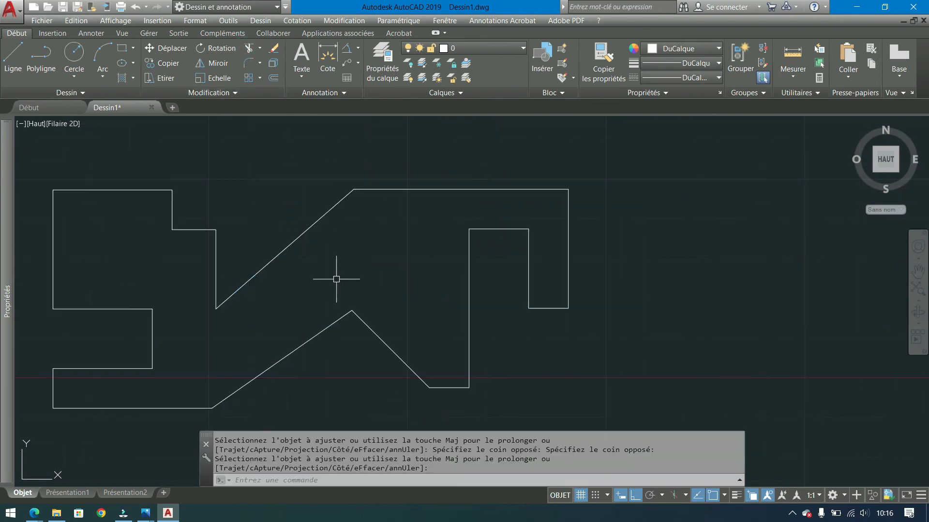